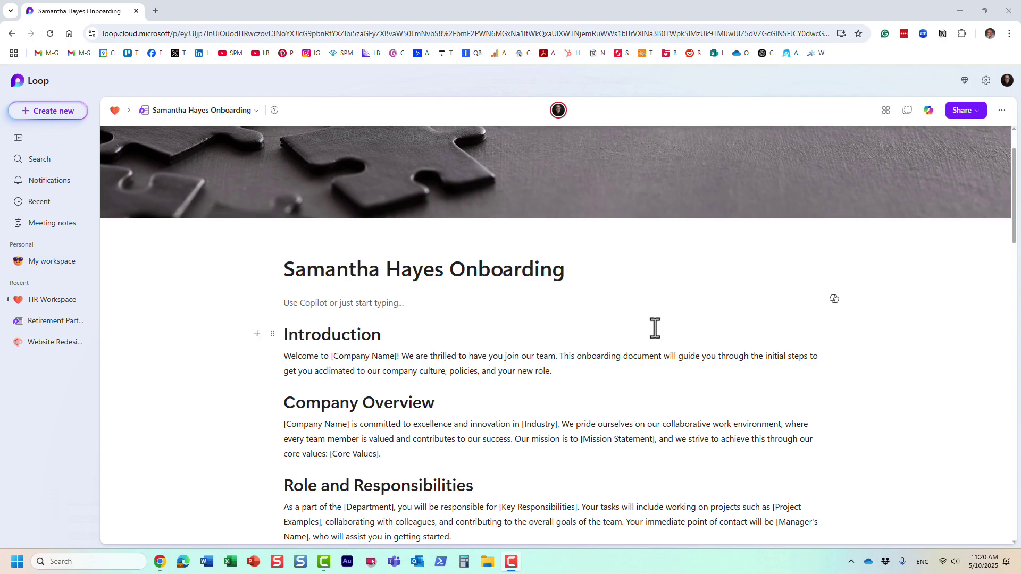
Insert a Table of contents block from the / command menu on the empty line below the title.
scroll(636, 312, "up", 1)
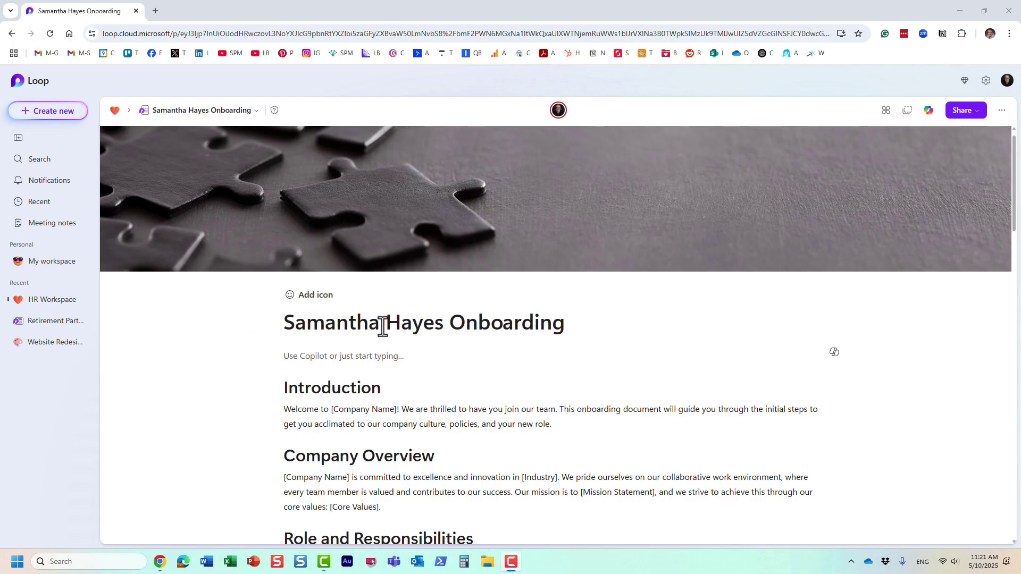
scroll(376, 330, "down", 3)
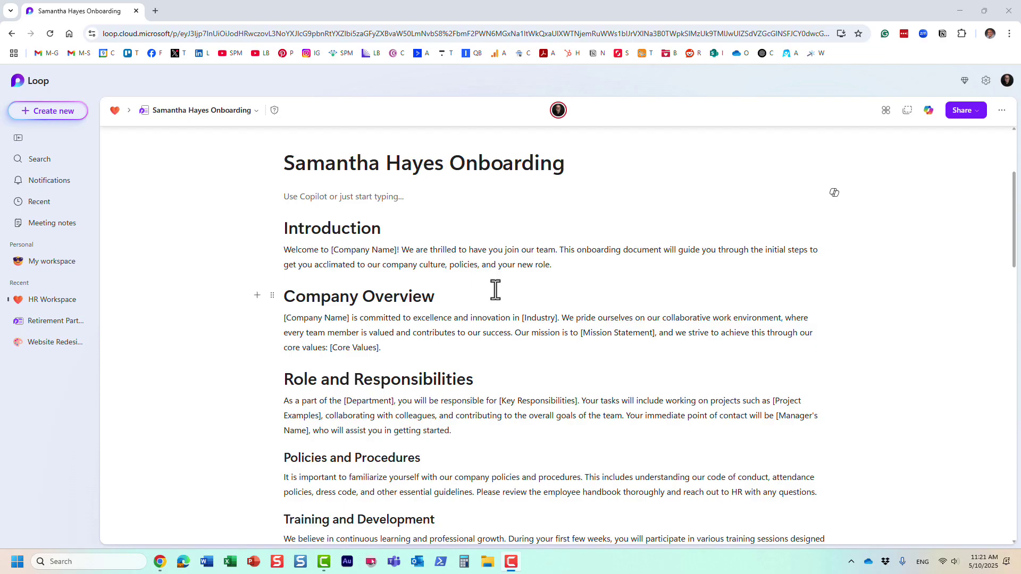
scroll(500, 314, "down", 4)
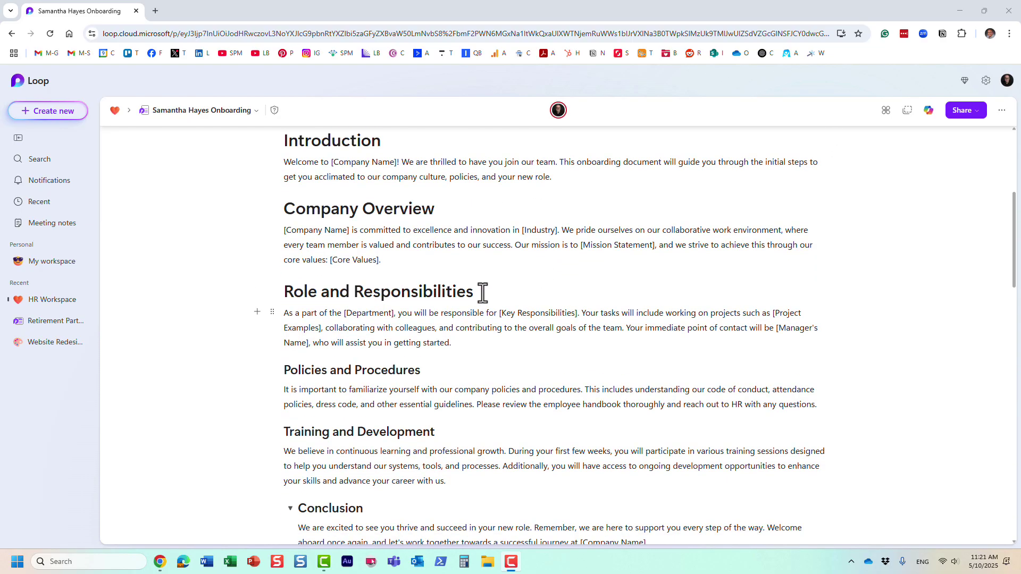
scroll(452, 330, "down", 4)
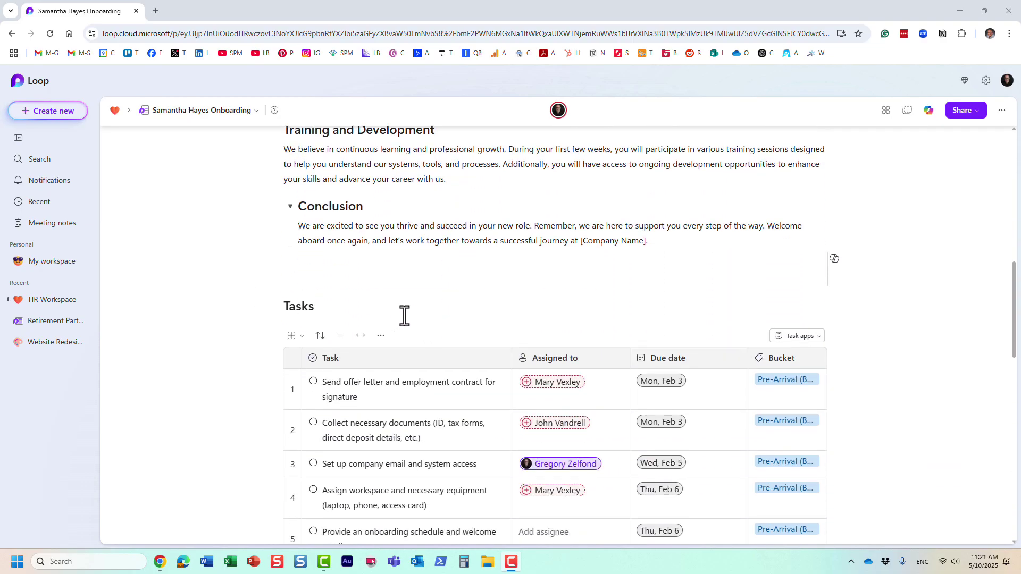
scroll(360, 315, "down", 2)
scroll(360, 314, "down", 9)
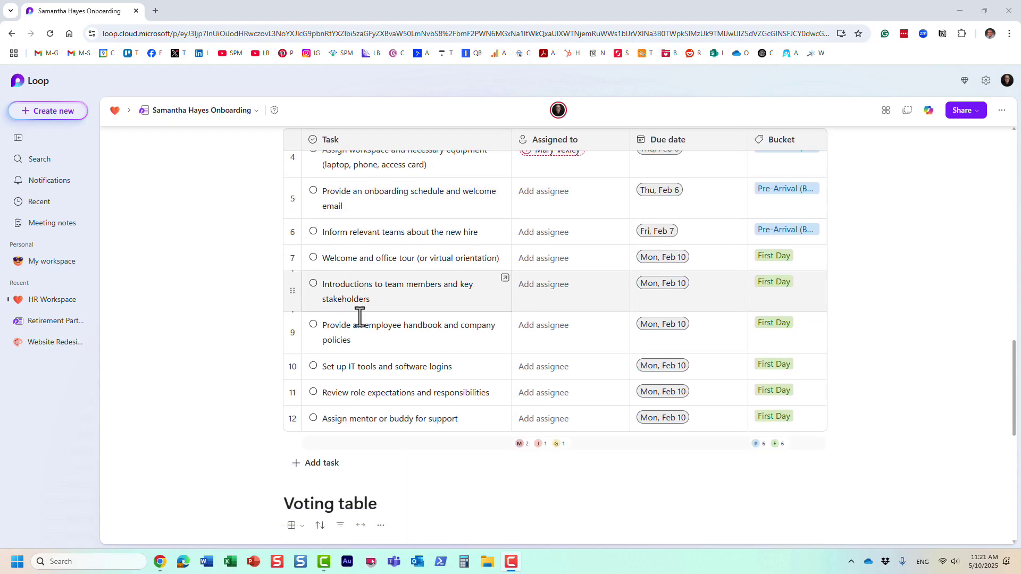
scroll(434, 337, "up", 10)
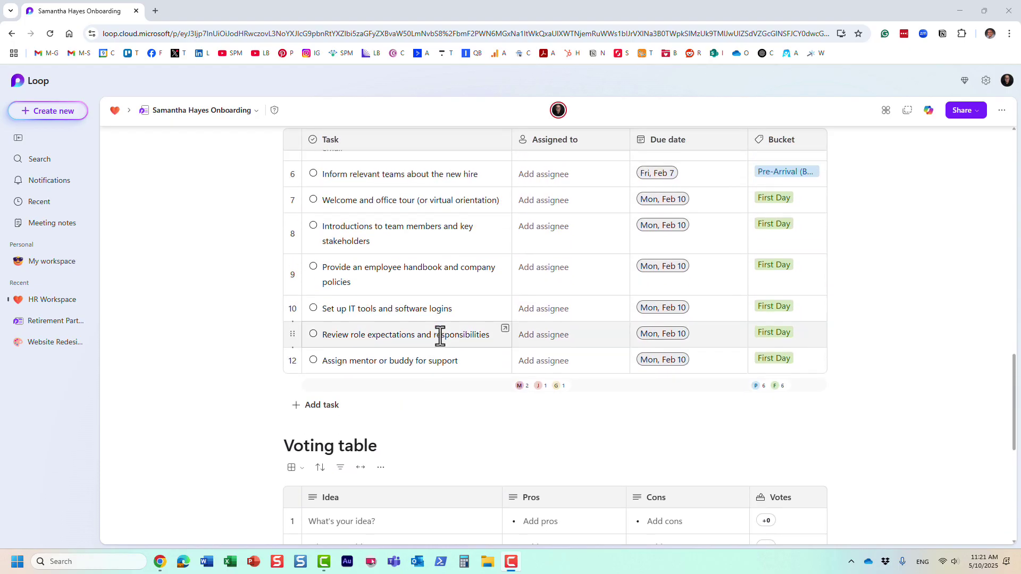
scroll(441, 334, "up", 10)
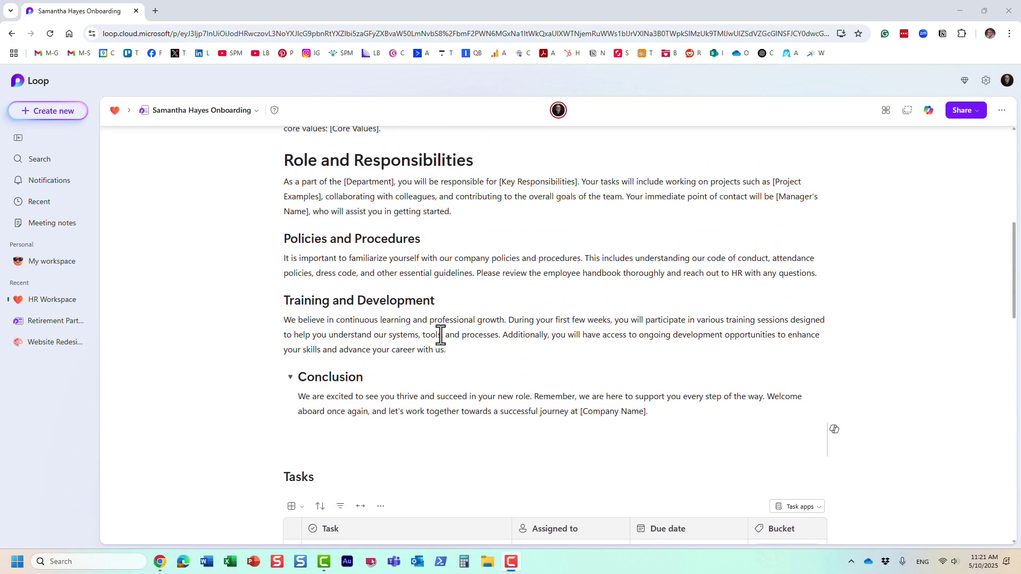
scroll(441, 331, "up", 2)
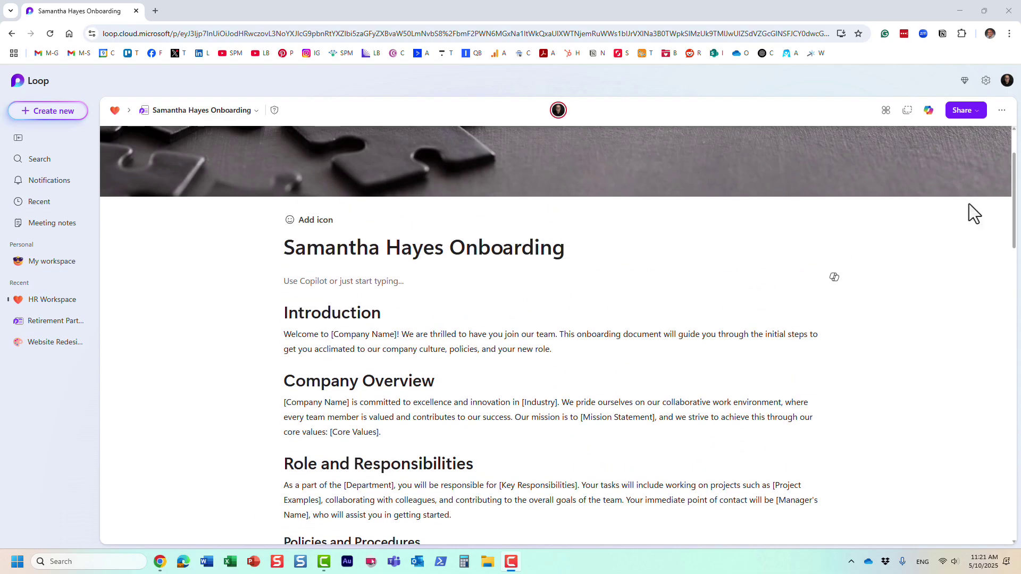
left_click_drag(1016, 183, 967, 129)
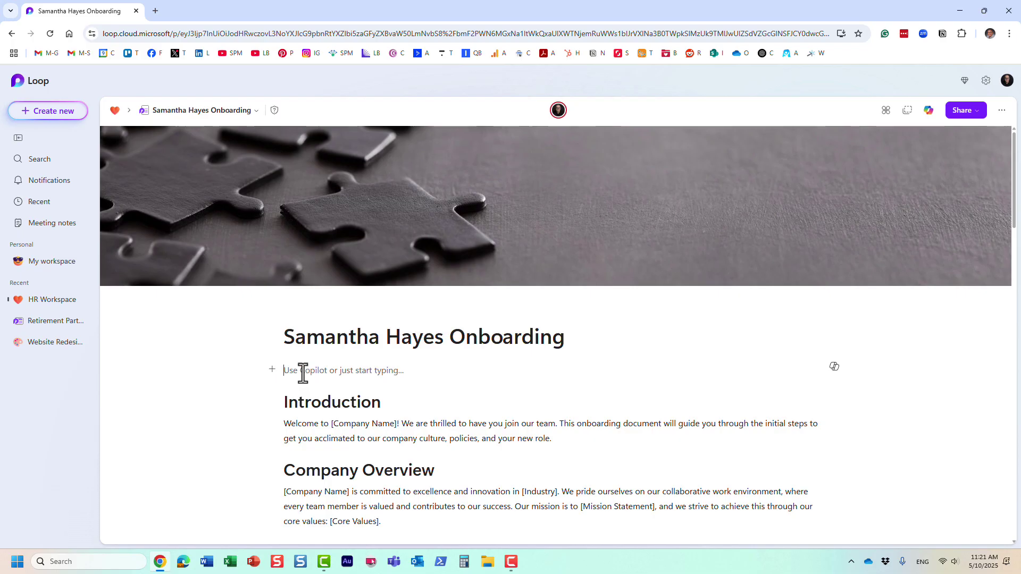
type("/")
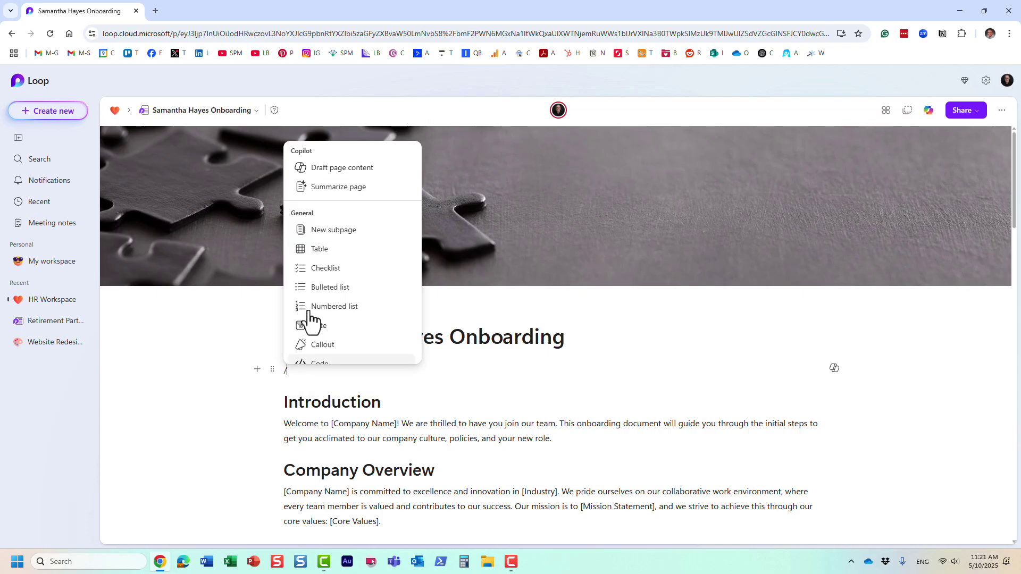
scroll(346, 268, "down", 3)
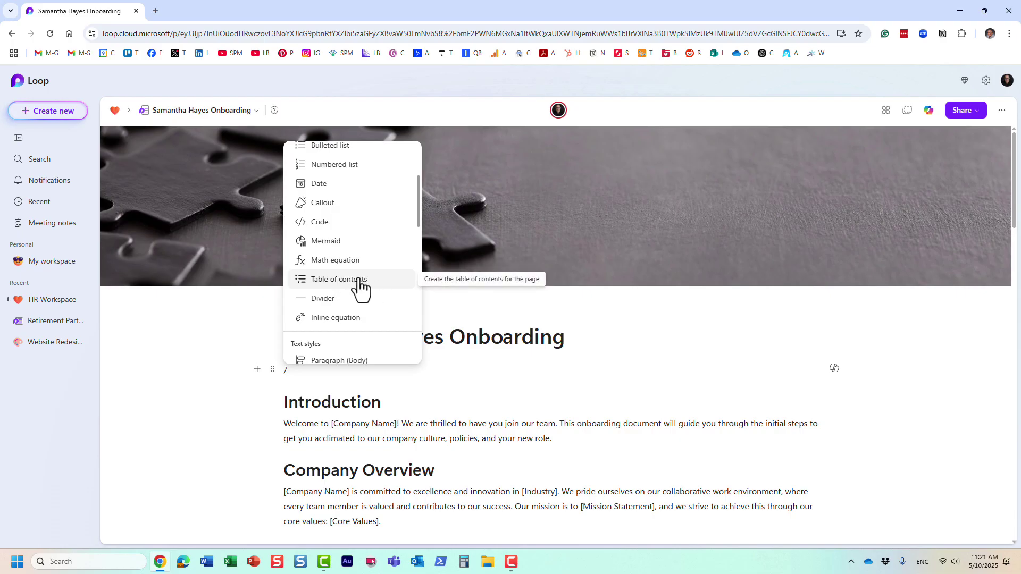
left_click(358, 280)
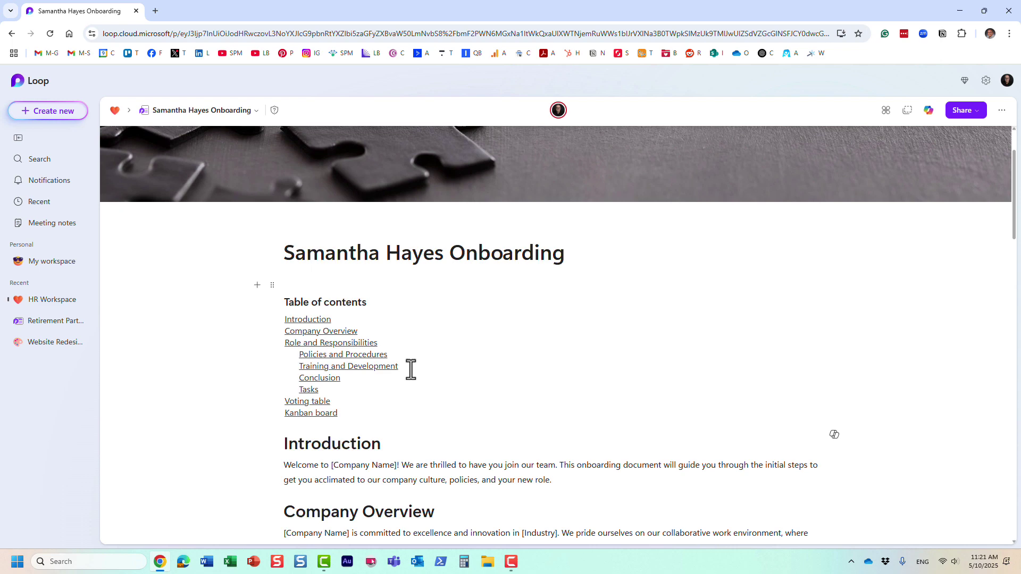
Scroll through the page to review the newly inserted table of contents.
scroll(411, 369, "down", 2)
scroll(411, 369, "down", 4)
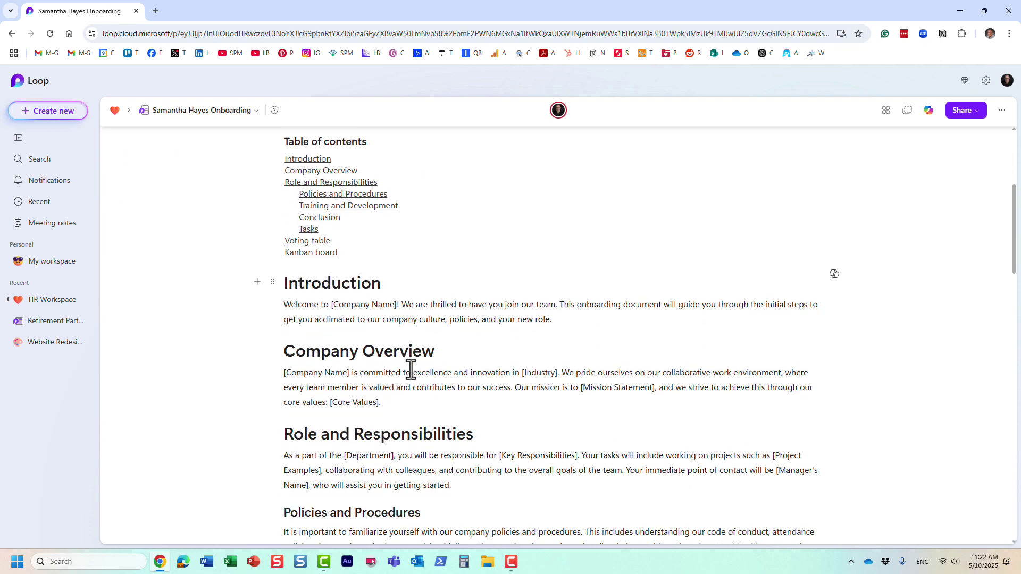
scroll(411, 369, "down", 1)
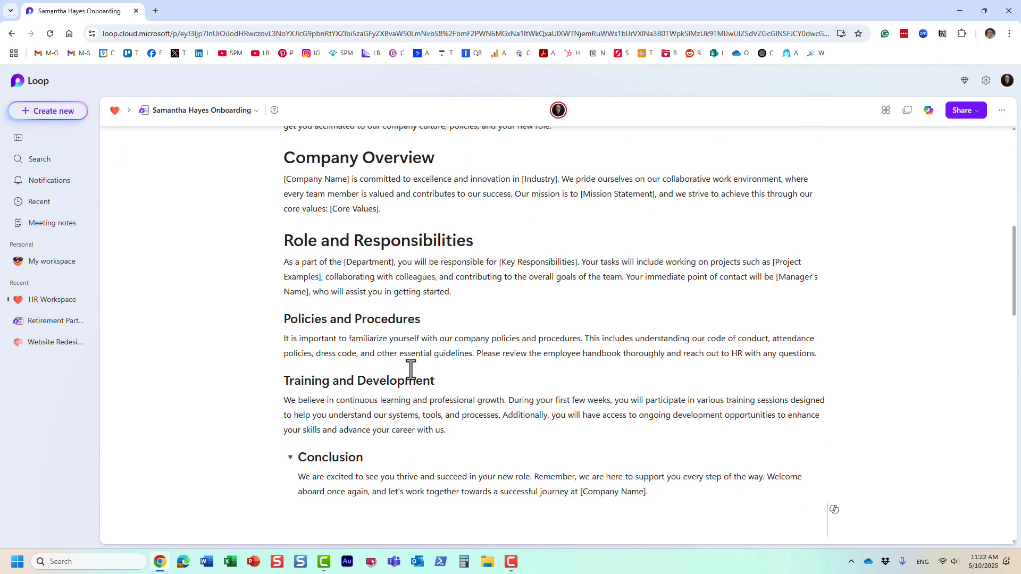
scroll(411, 369, "up", 6)
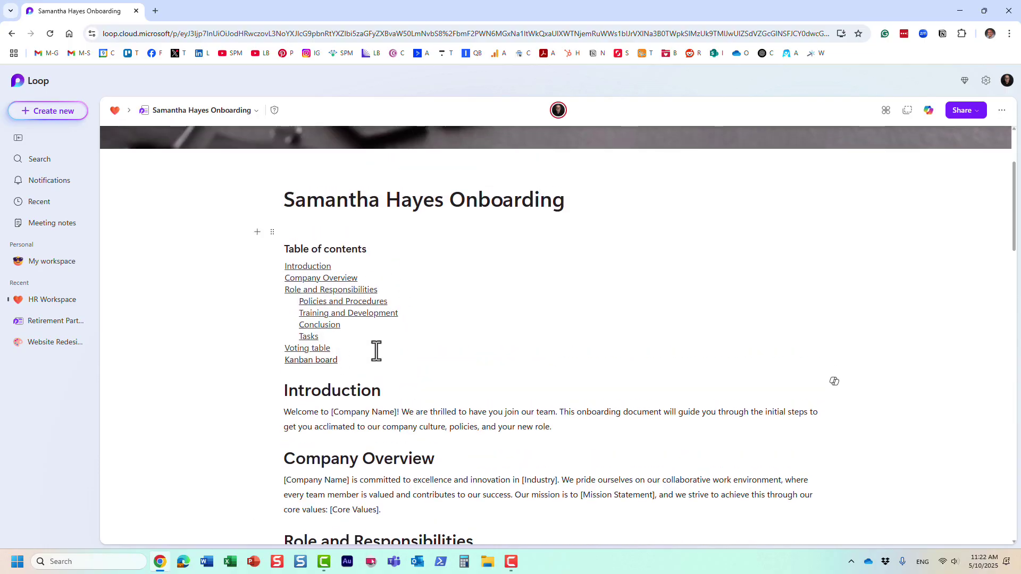
scroll(376, 354, "down", 3)
scroll(375, 302, "up", 3)
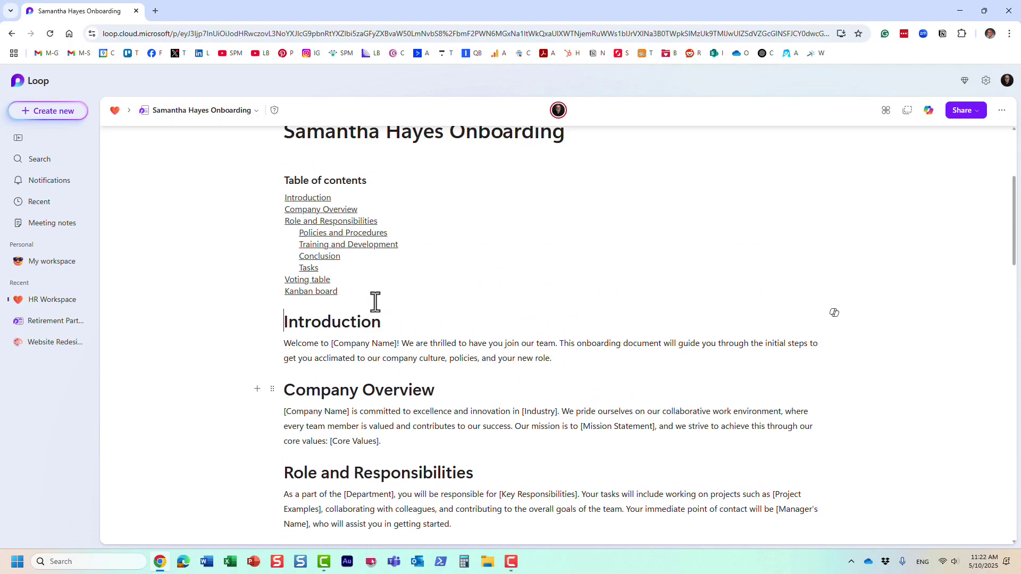
scroll(337, 340, "down", 2)
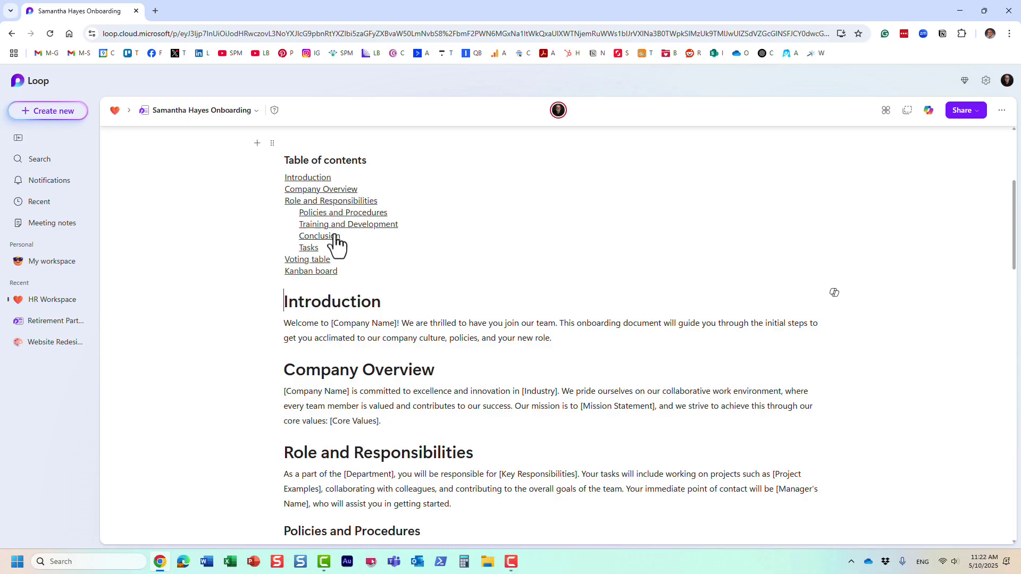
scroll(367, 250, "up", 1)
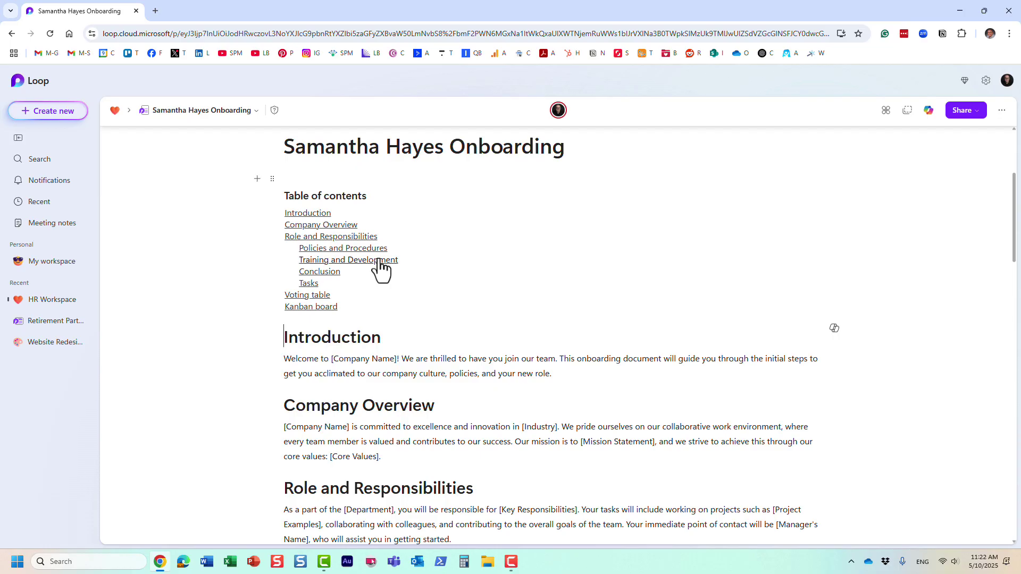
Jump to the Training and Development section through its table of contents link.
left_click(379, 260)
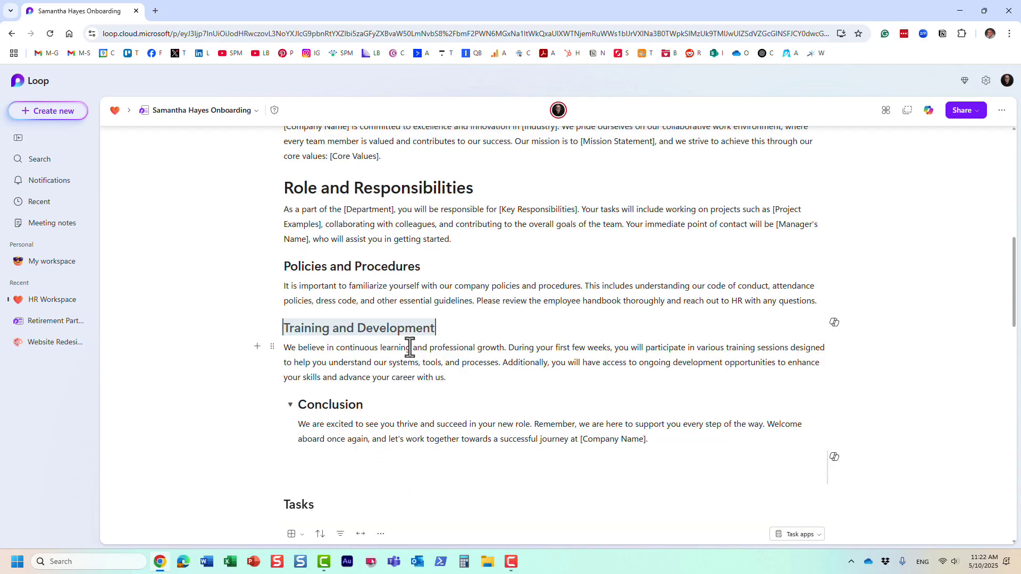
scroll(428, 371, "up", 7)
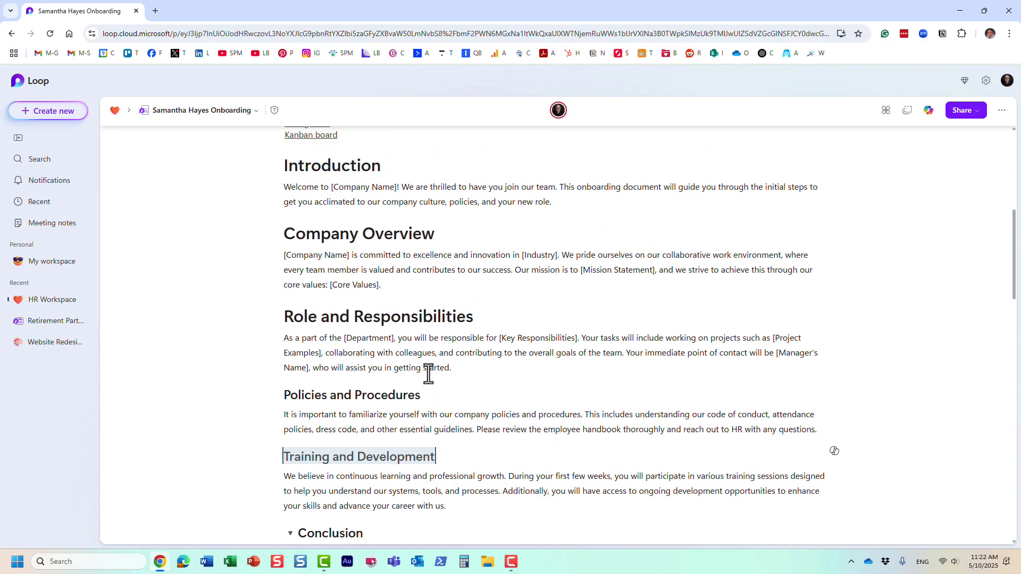
scroll(429, 371, "up", 1)
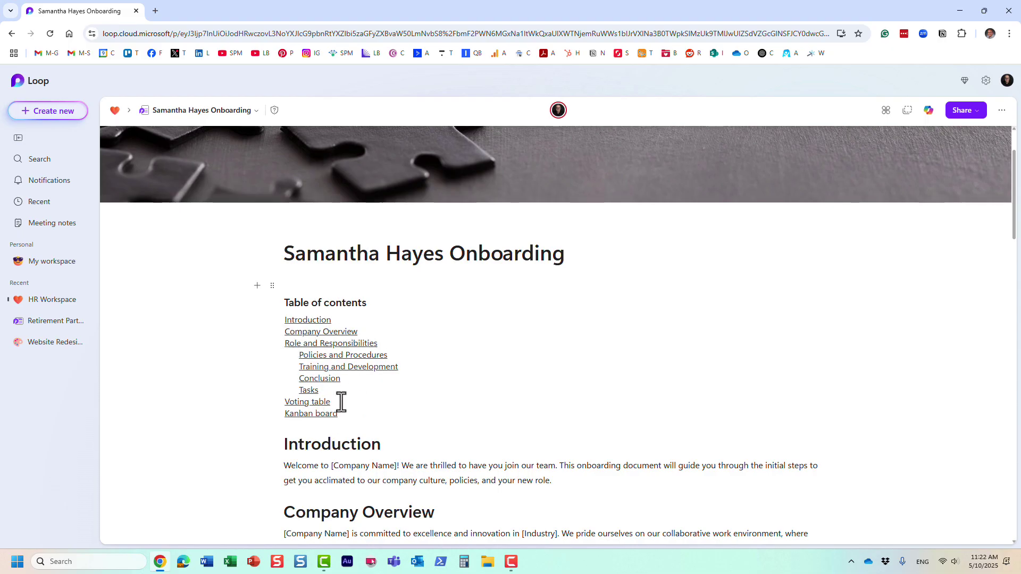
scroll(351, 396, "down", 3)
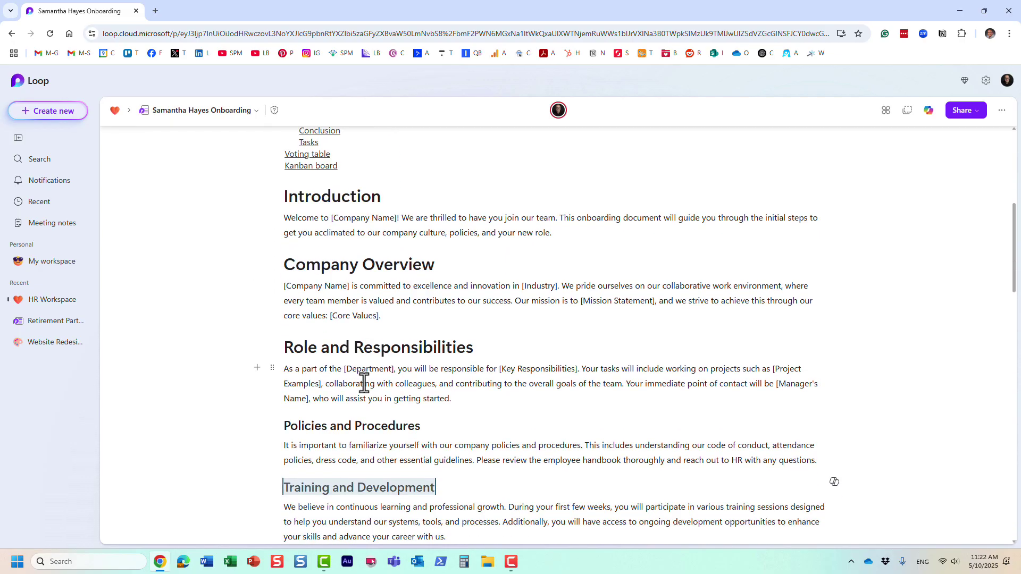
scroll(364, 383, "up", 3)
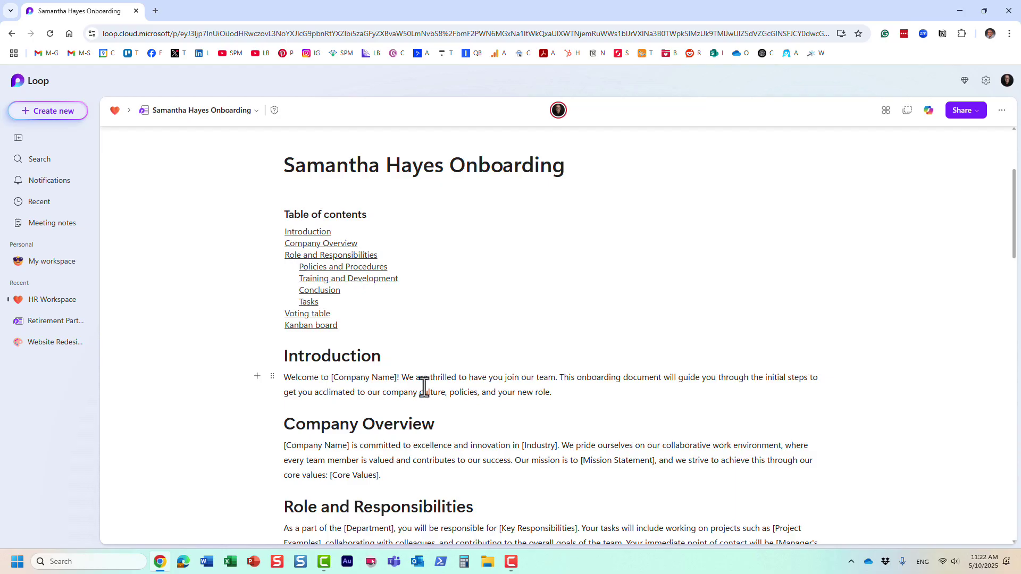
double_click(331, 356)
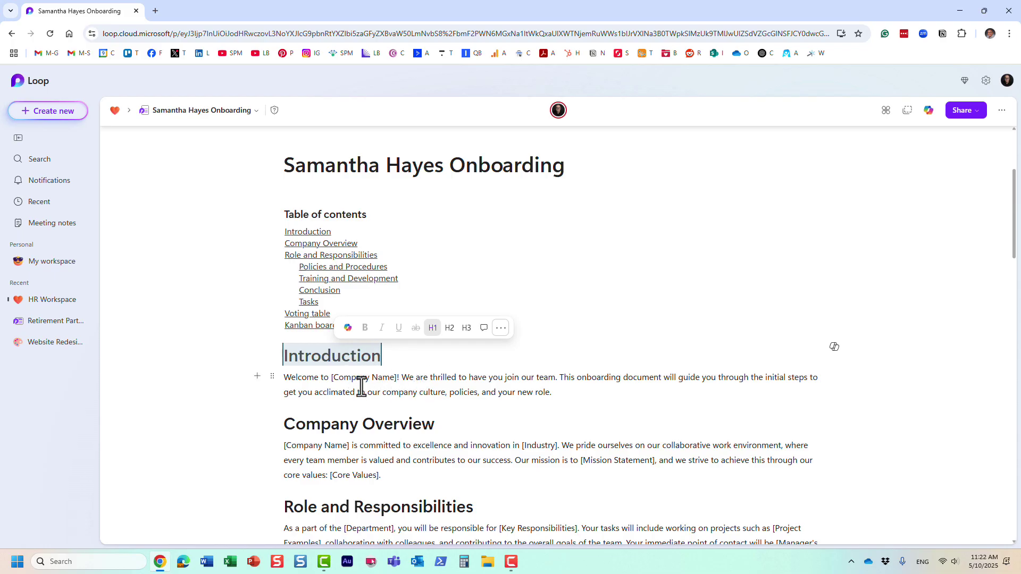
scroll(420, 423, "down", 3)
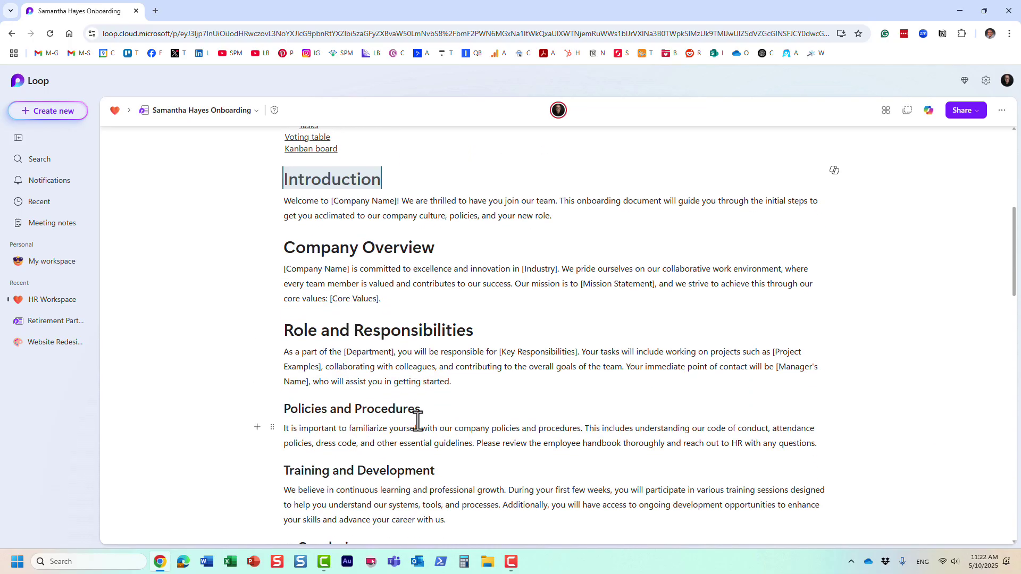
Toggle the Conclusion heading's arrow several times, leaving it collapsed above the Tasks table.
scroll(417, 422, "down", 3)
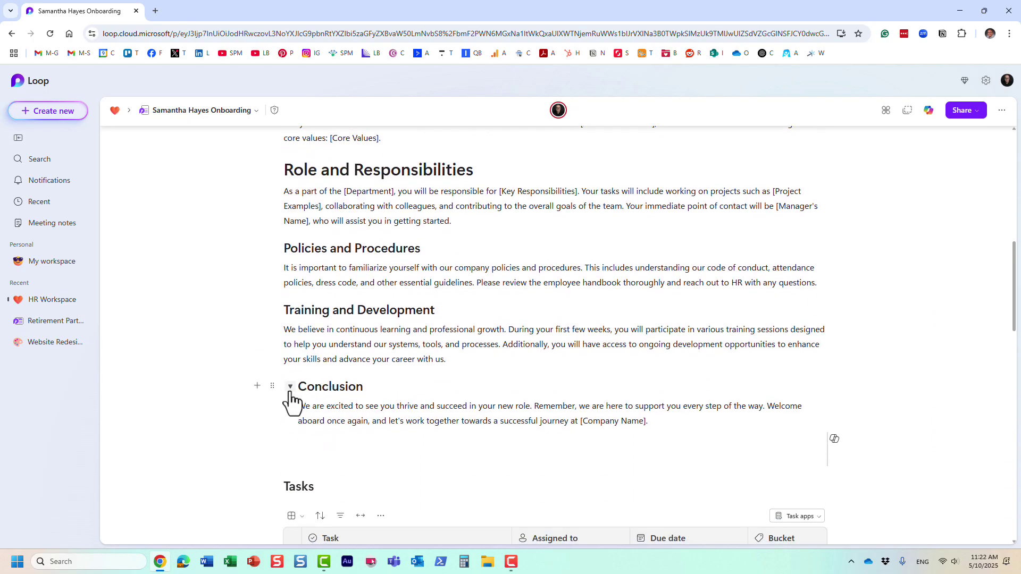
left_click(290, 387)
left_click(290, 388)
left_click(290, 391)
left_click(291, 392)
left_click(290, 391)
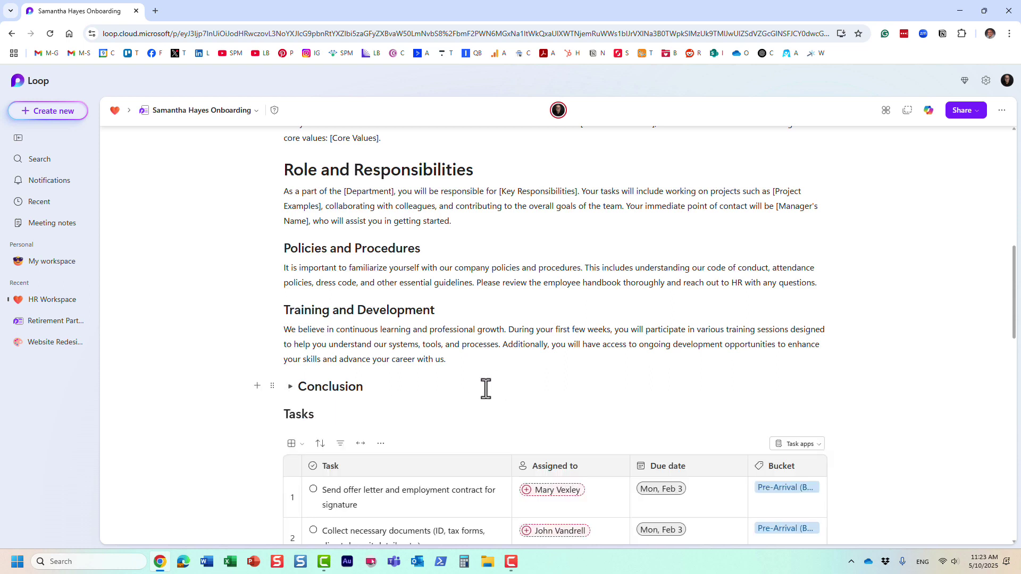
scroll(482, 382, "down", 5)
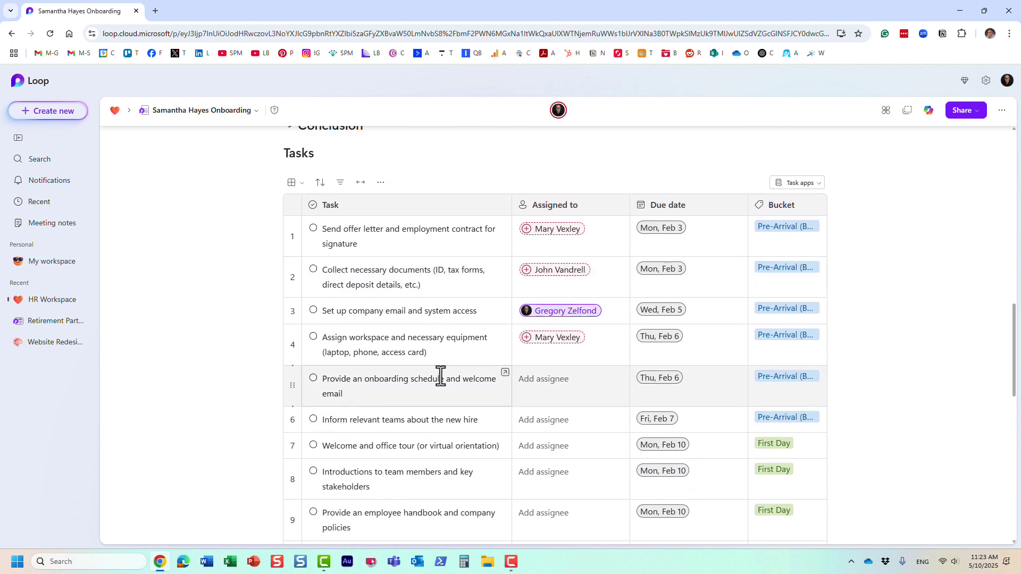
scroll(440, 376, "up", 1)
scroll(440, 377, "down", 3)
scroll(440, 376, "up", 4)
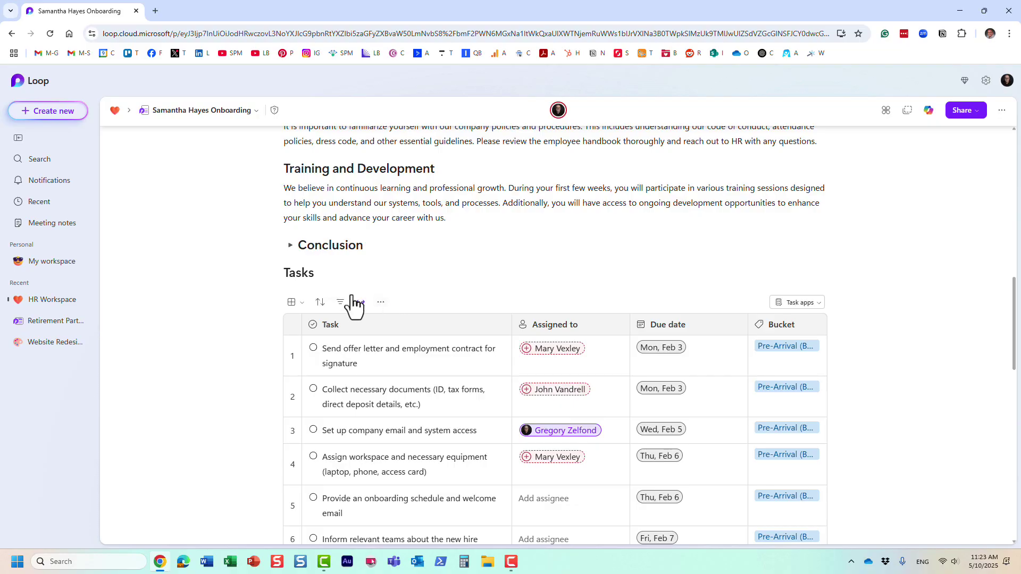
double_click(306, 272)
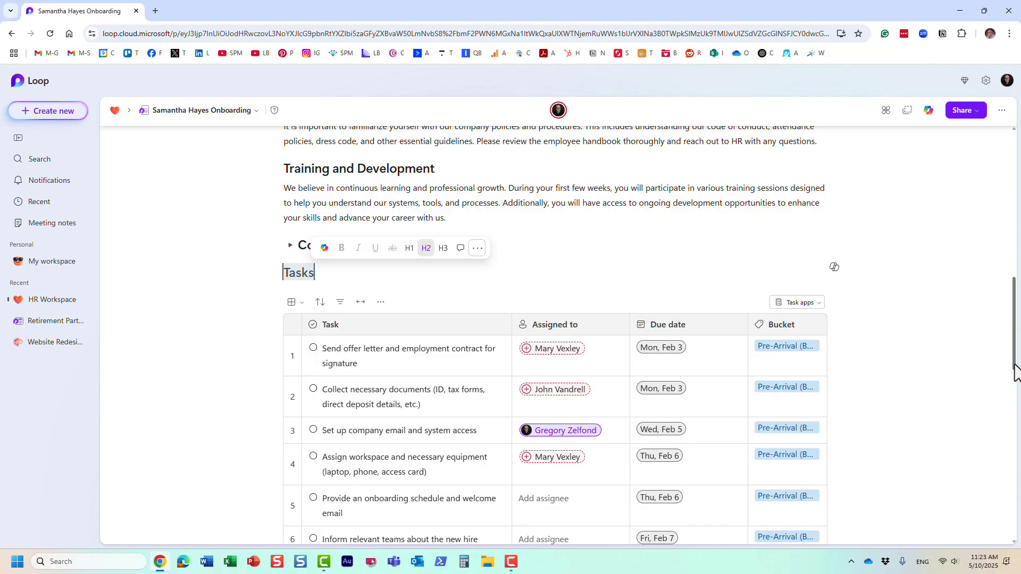
left_click_drag(1013, 365, 1010, 228)
scroll(957, 250, "down", 1)
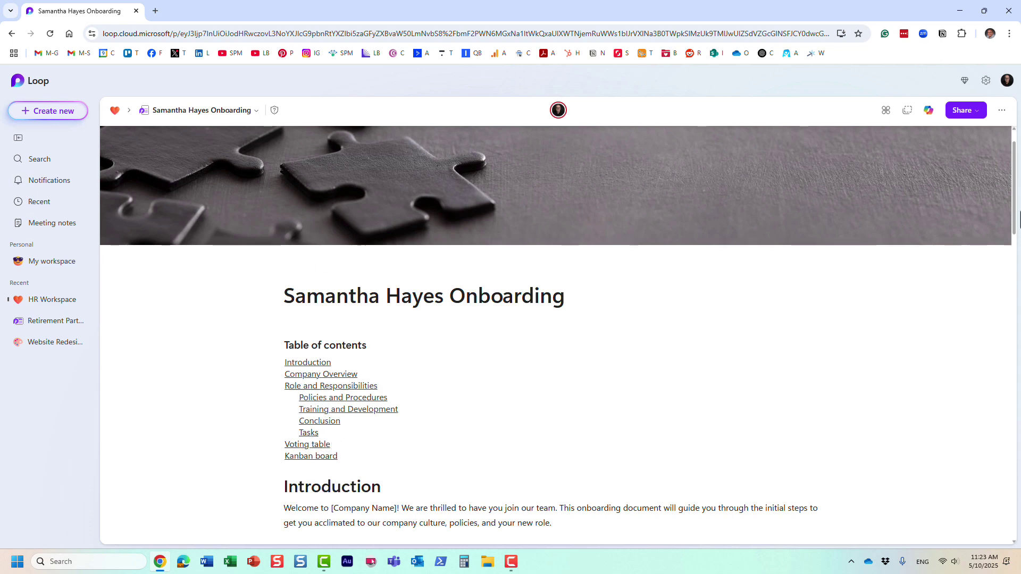
left_click(292, 458)
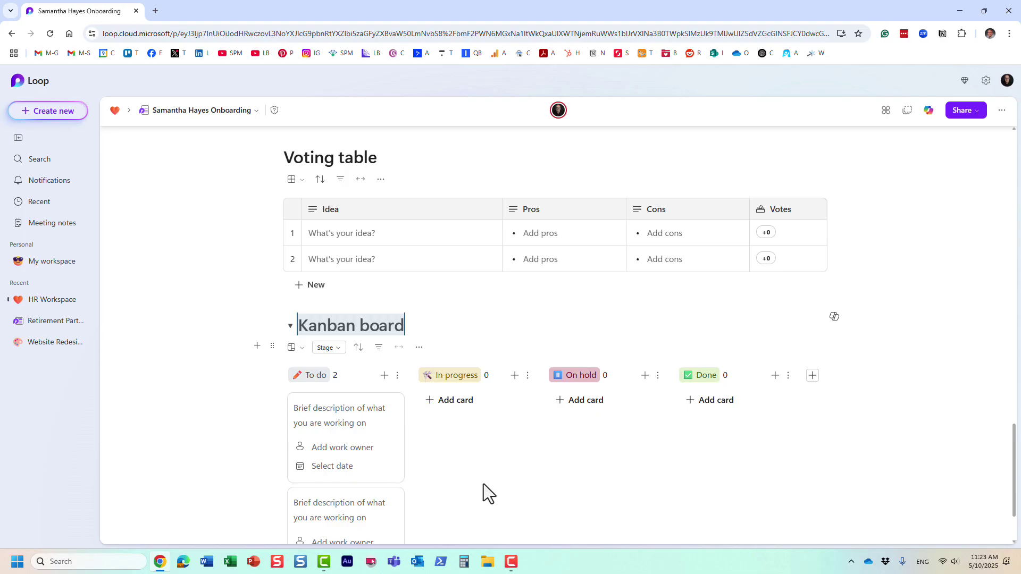
scroll(479, 468, "down", 1)
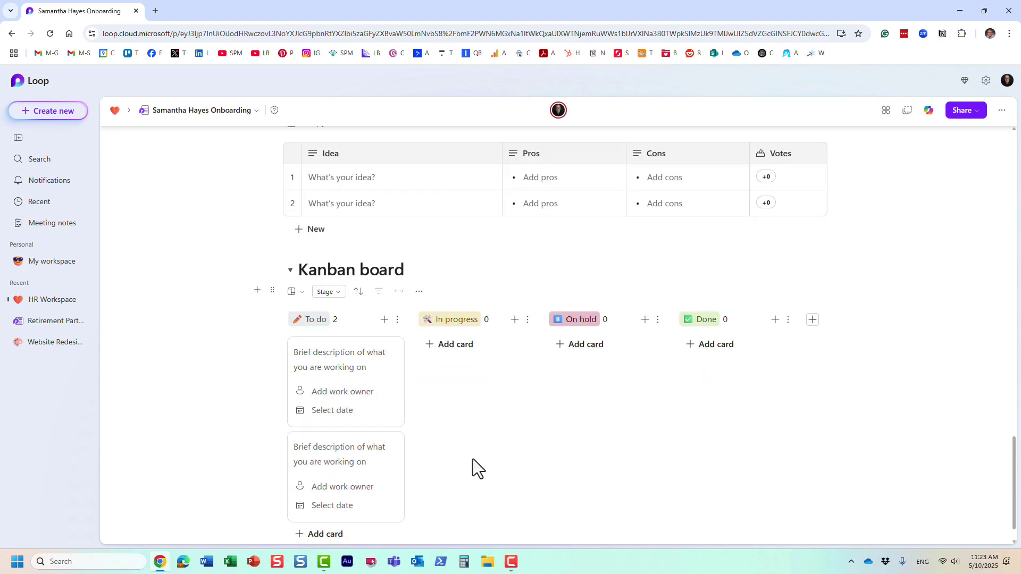
double_click(310, 269)
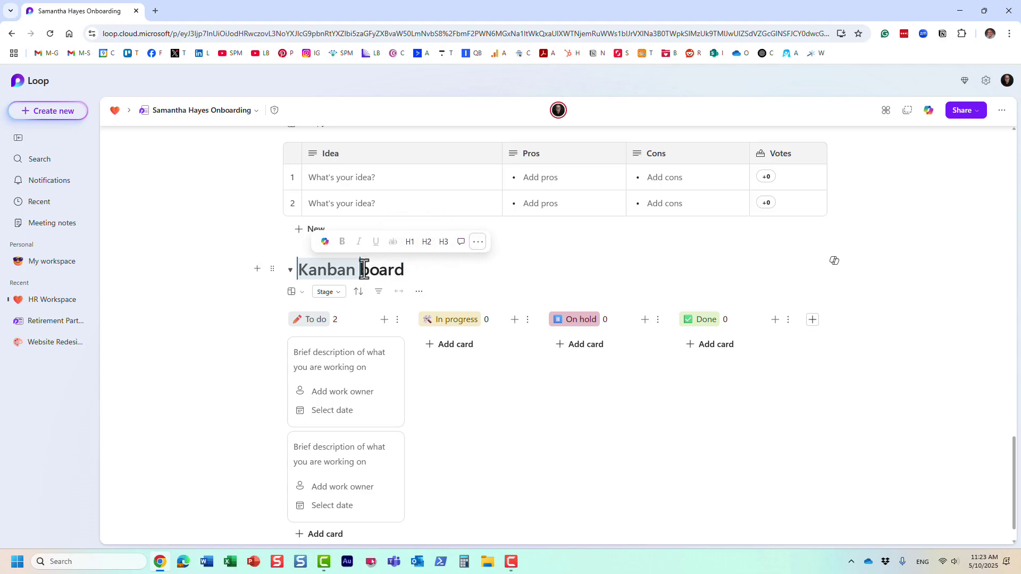
left_click(473, 249)
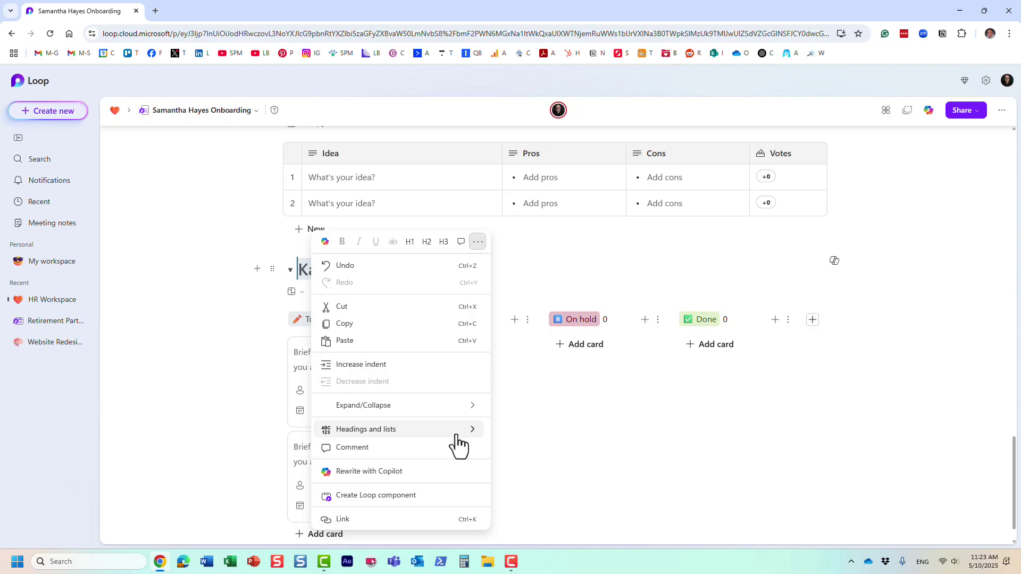
mouse_move(456, 438)
left_click(753, 423)
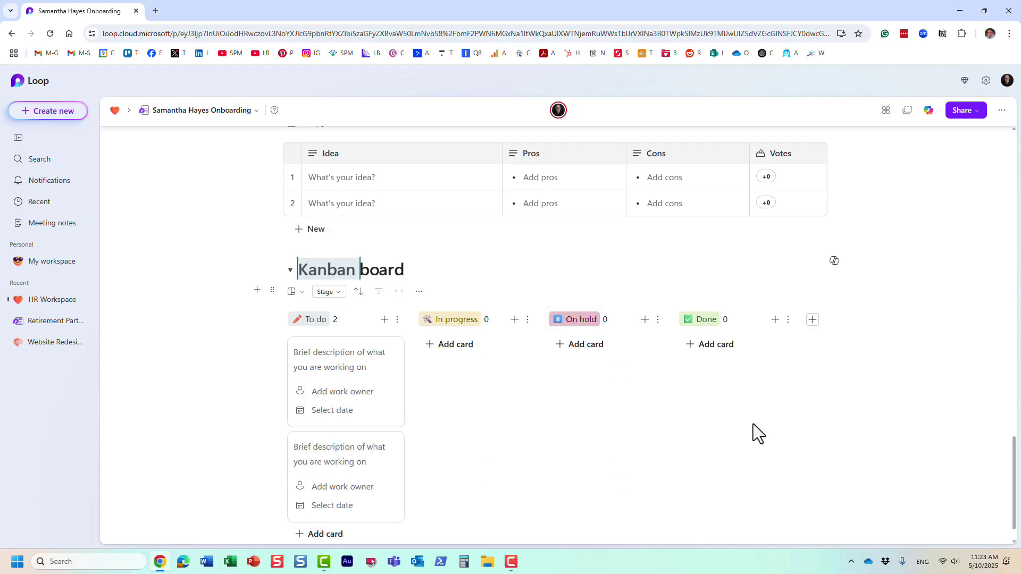
left_click(290, 270)
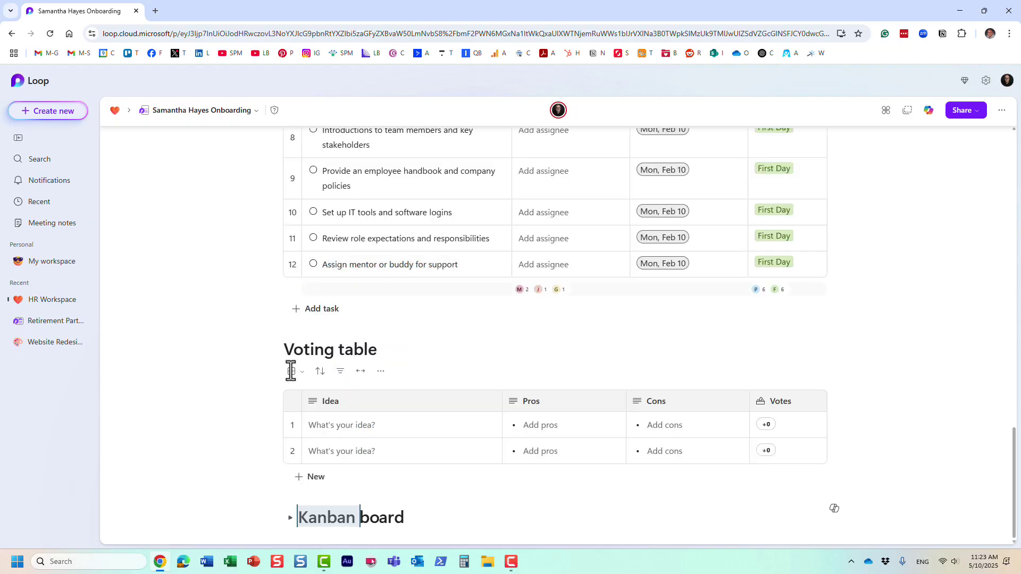
left_click(290, 517)
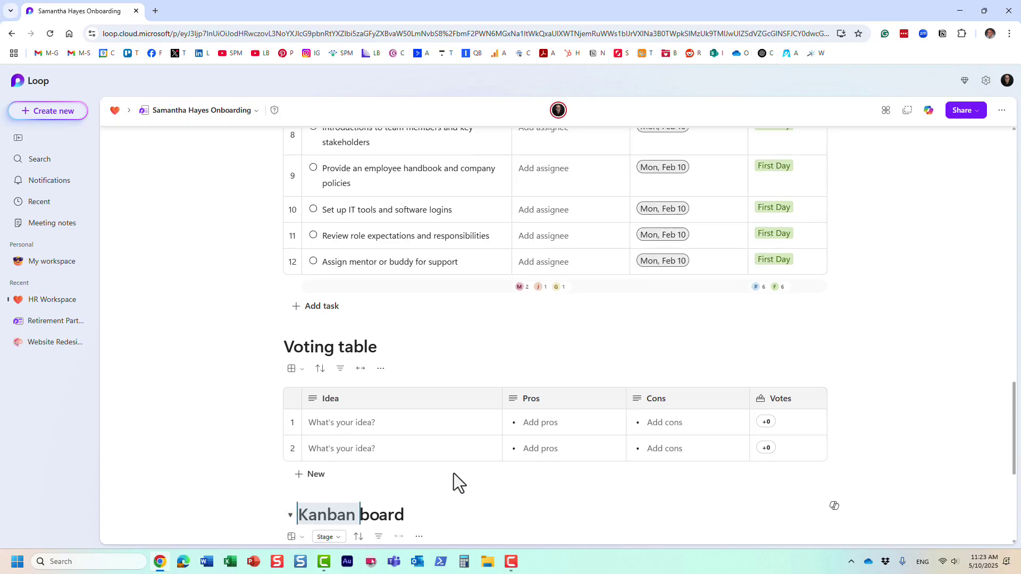
scroll(454, 474, "down", 2)
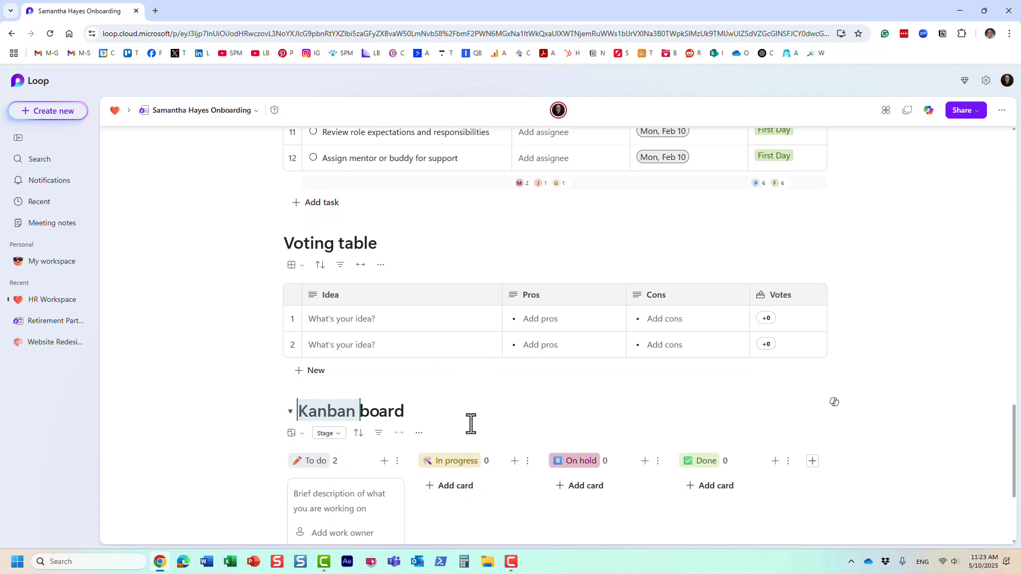
scroll(471, 424, "up", 1)
scroll(466, 464, "up", 2)
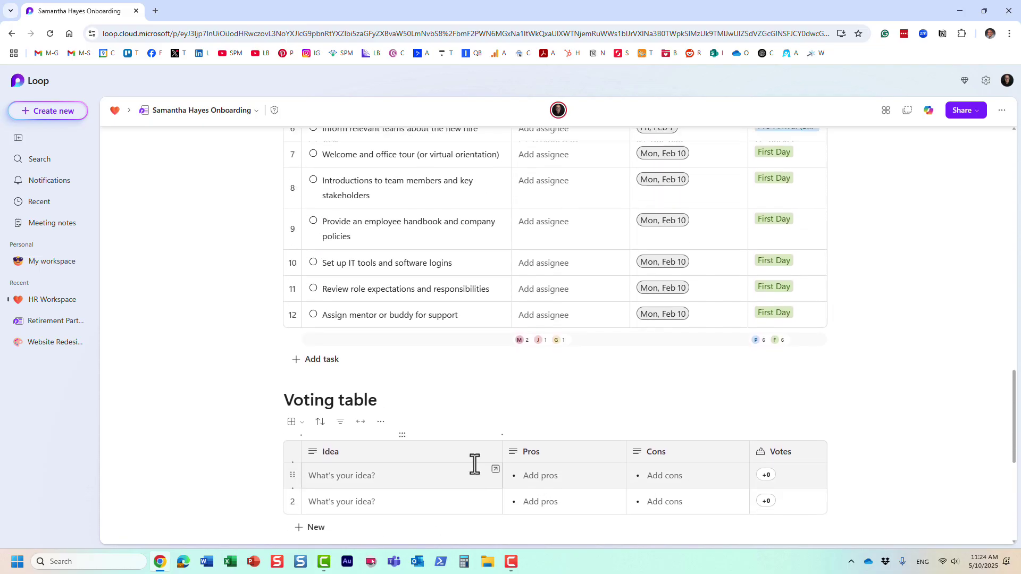
scroll(474, 465, "up", 10)
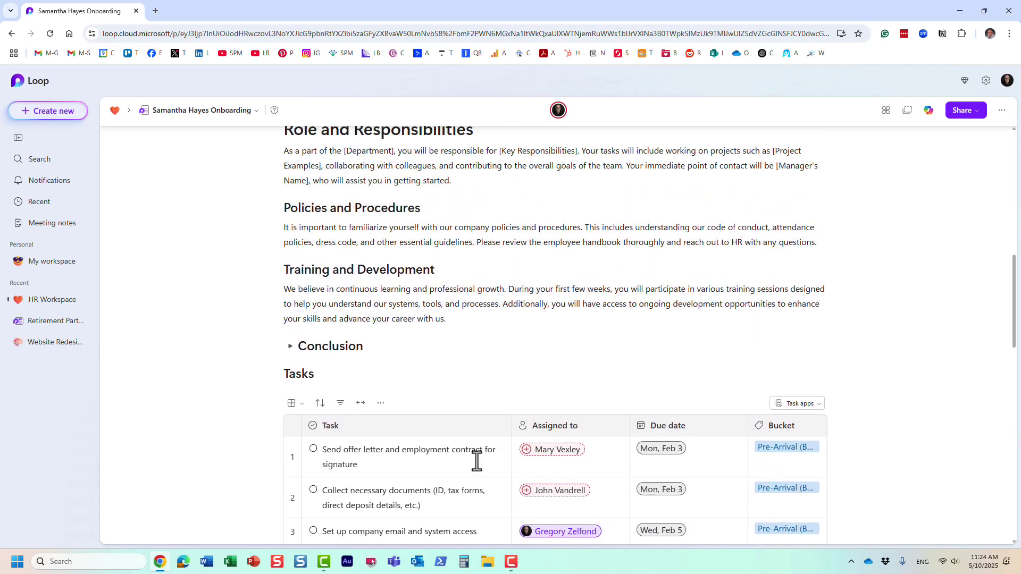
scroll(476, 460, "up", 8)
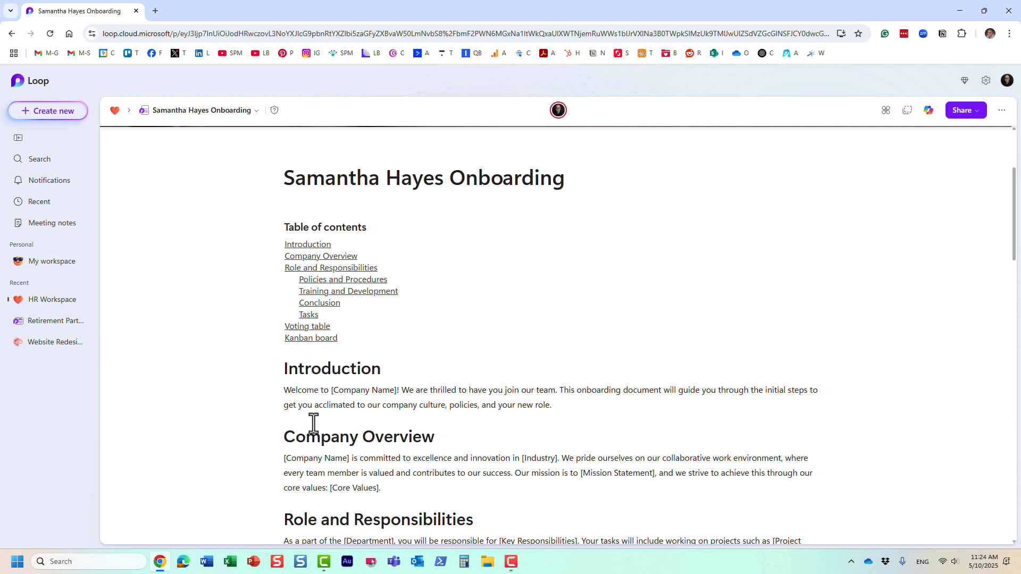
Review the table of contents and Introduction section, briefly selecting part of its paragraph.
scroll(353, 433, "down", 1)
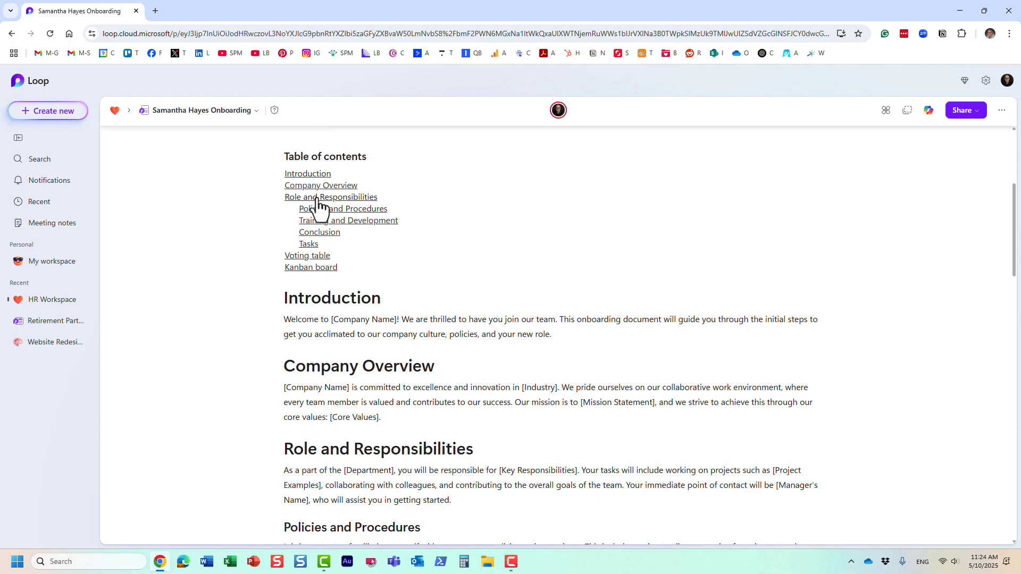
left_click_drag(372, 321, 519, 323)
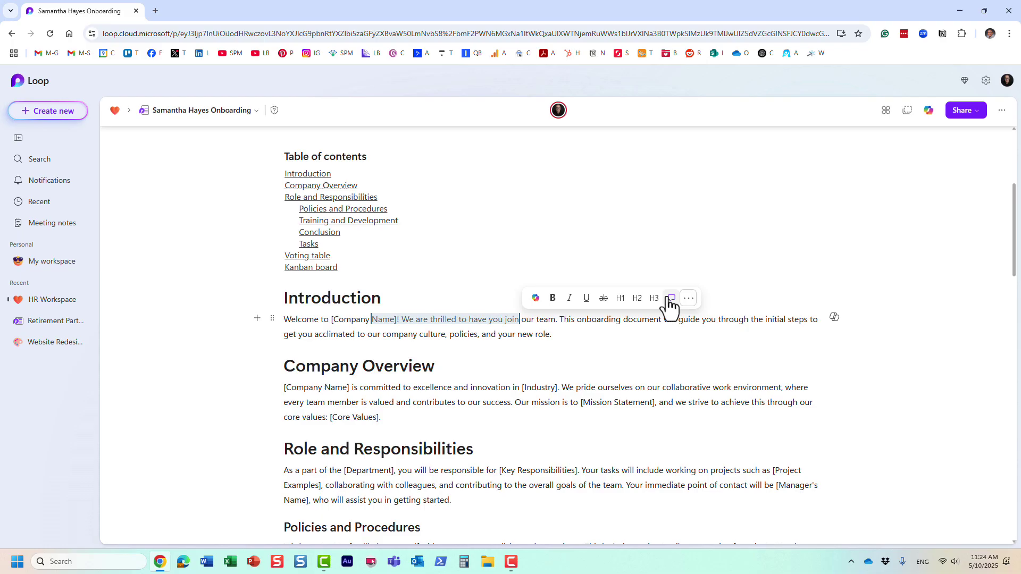
scroll(319, 271, "up", 1)
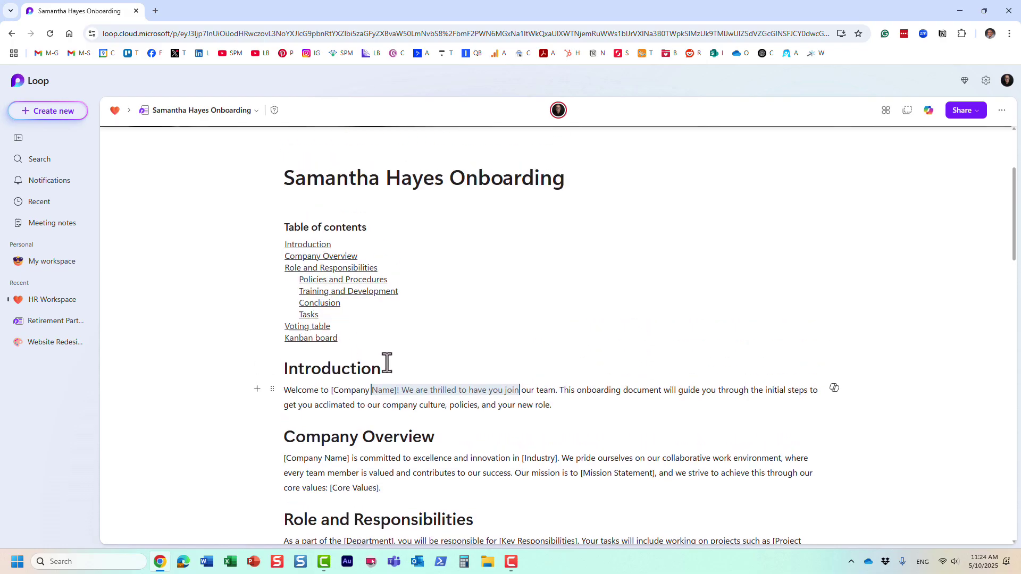
left_click(374, 398)
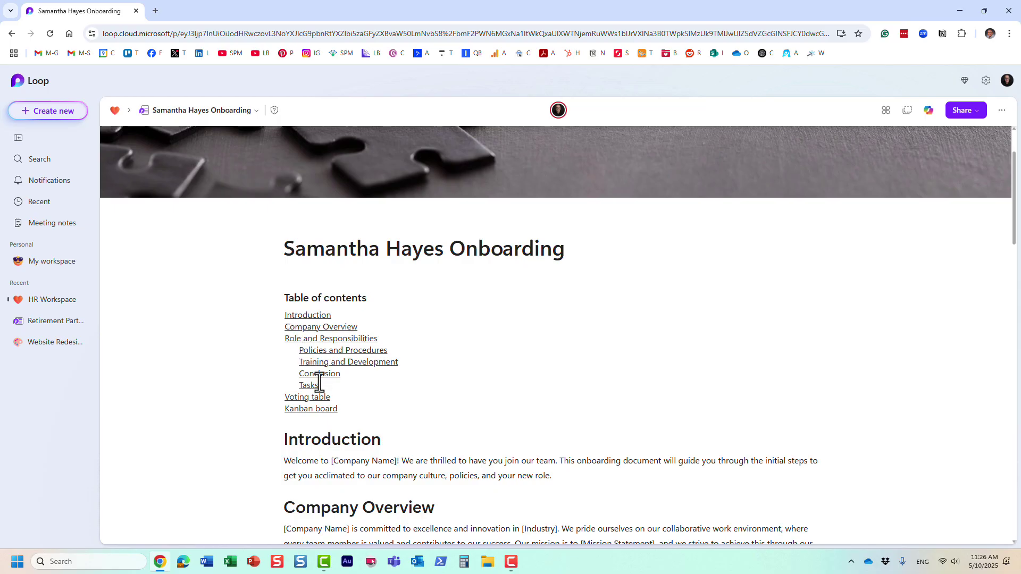
scroll(394, 405, "down", 1)
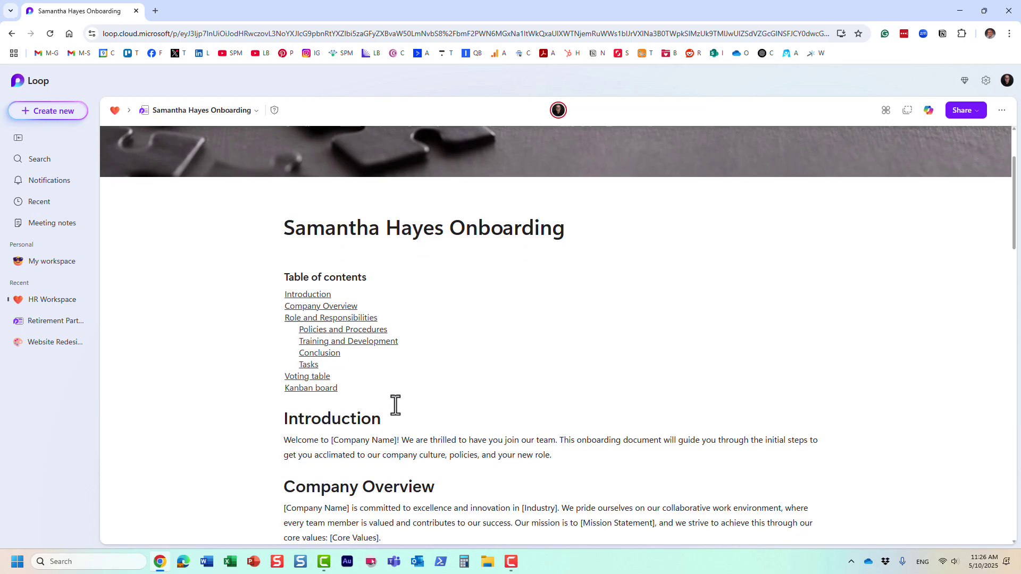
scroll(360, 381, "down", 1)
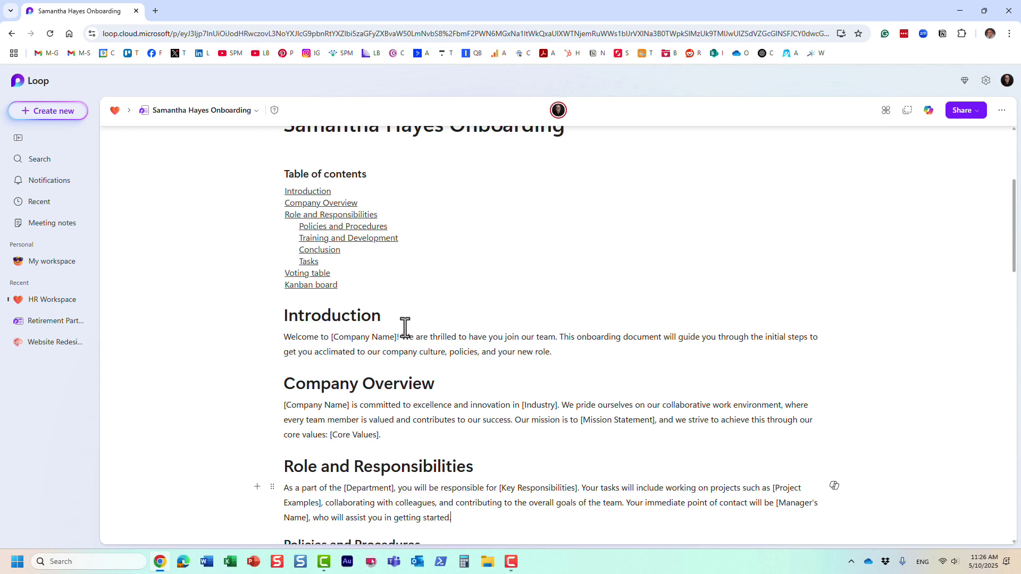
double_click(325, 315)
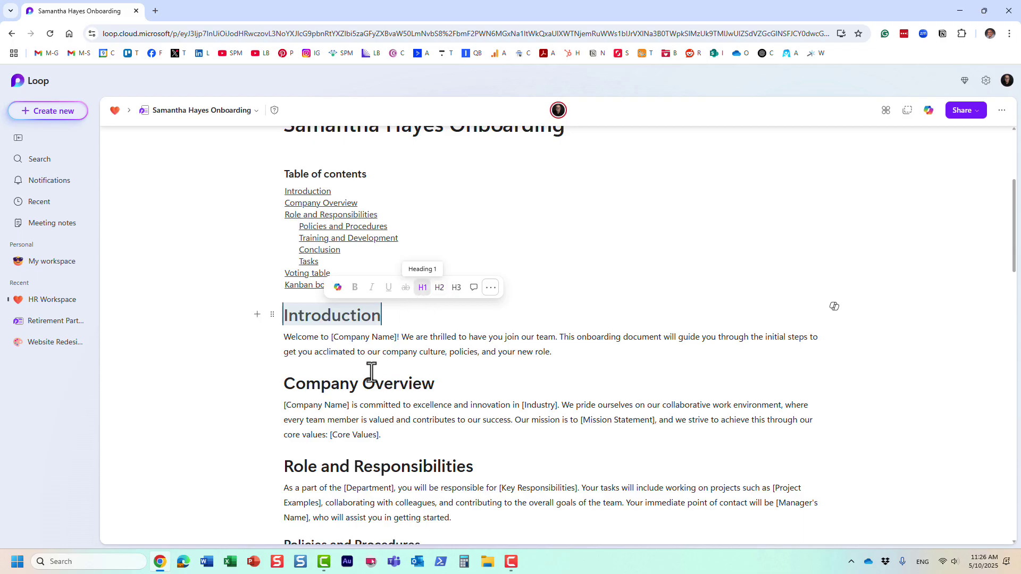
double_click(336, 384)
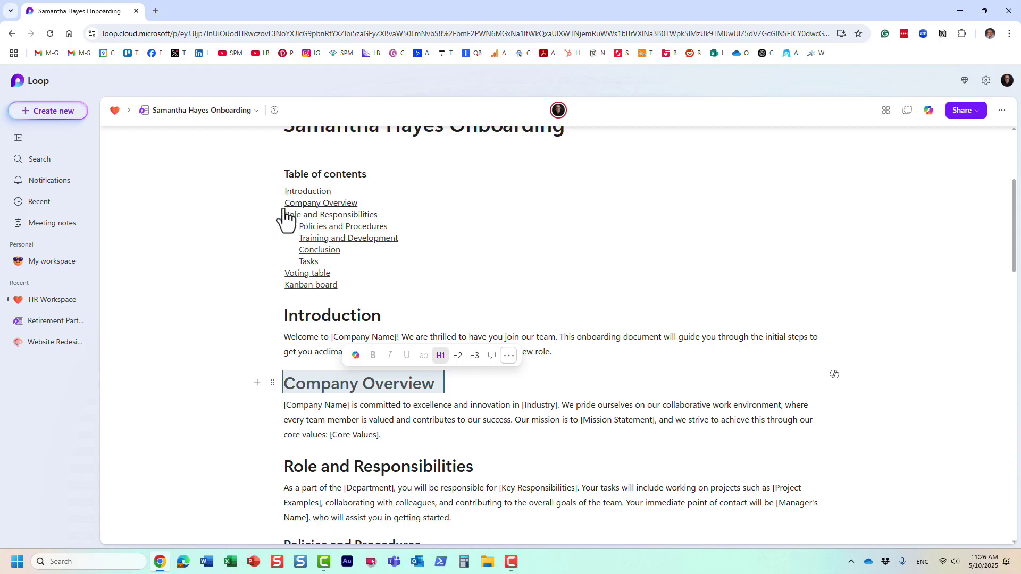
left_click(313, 387)
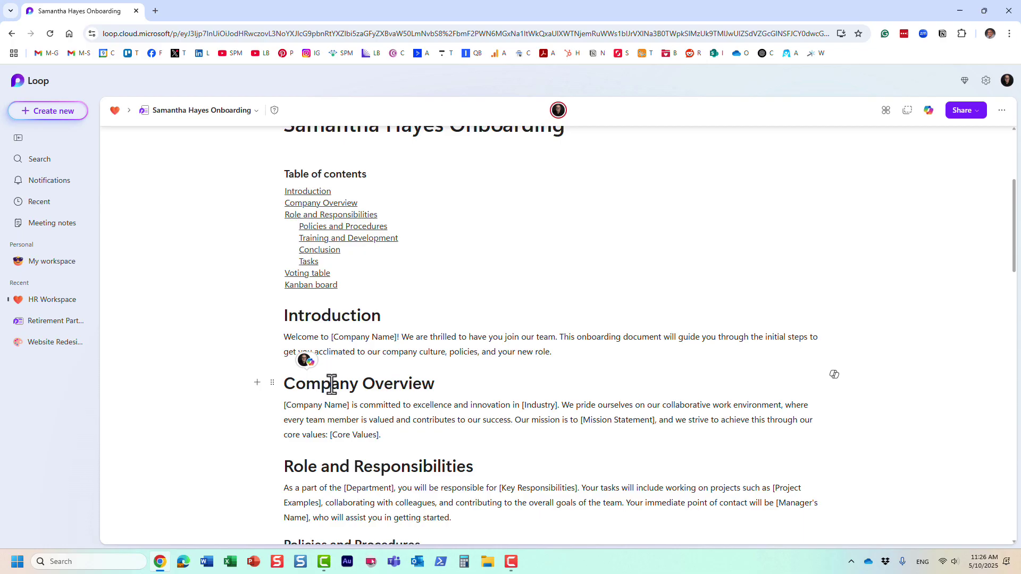
left_click_drag(430, 384, 302, 386)
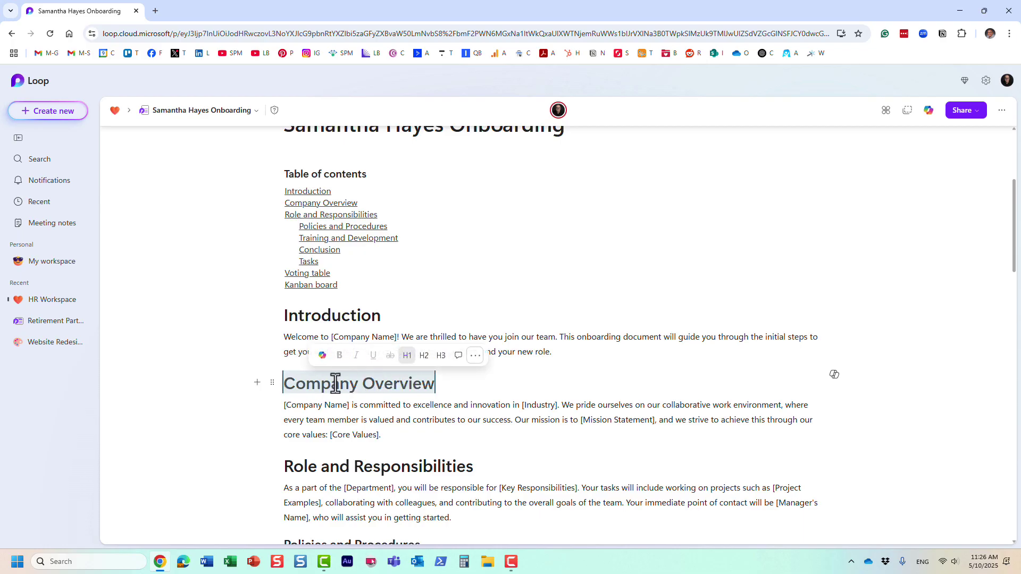
left_click(424, 355)
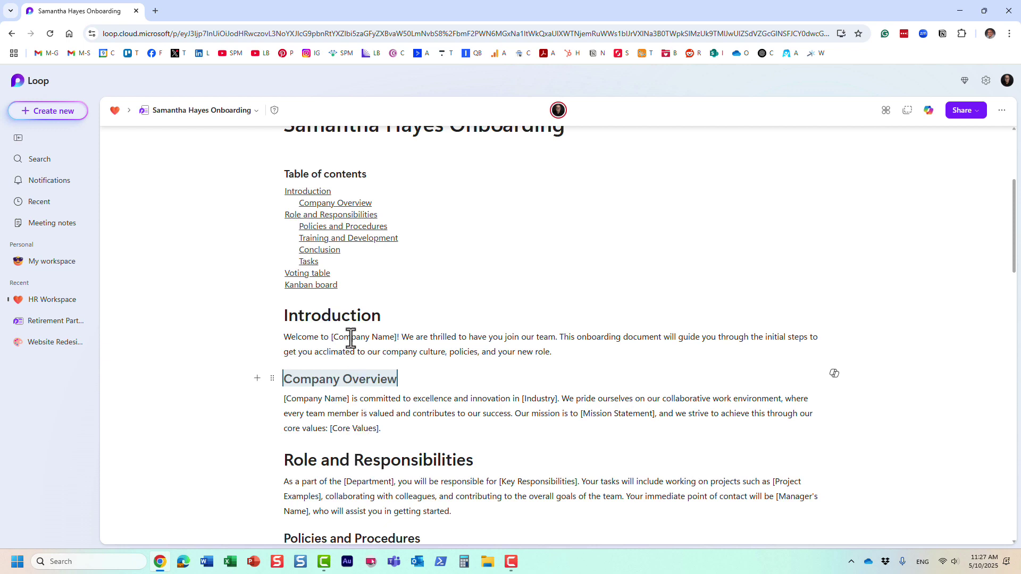
left_click(332, 316)
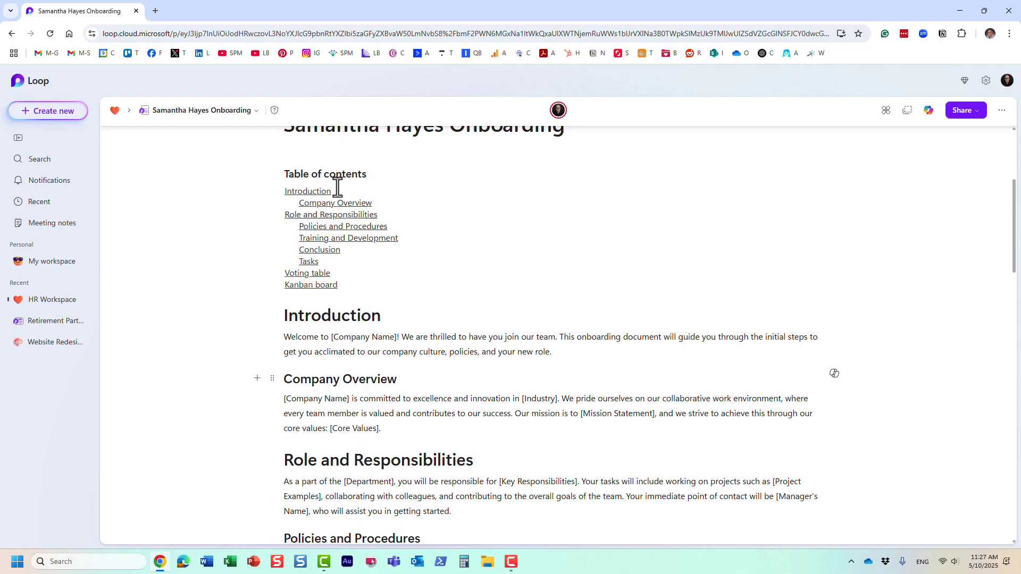
triple_click(325, 379)
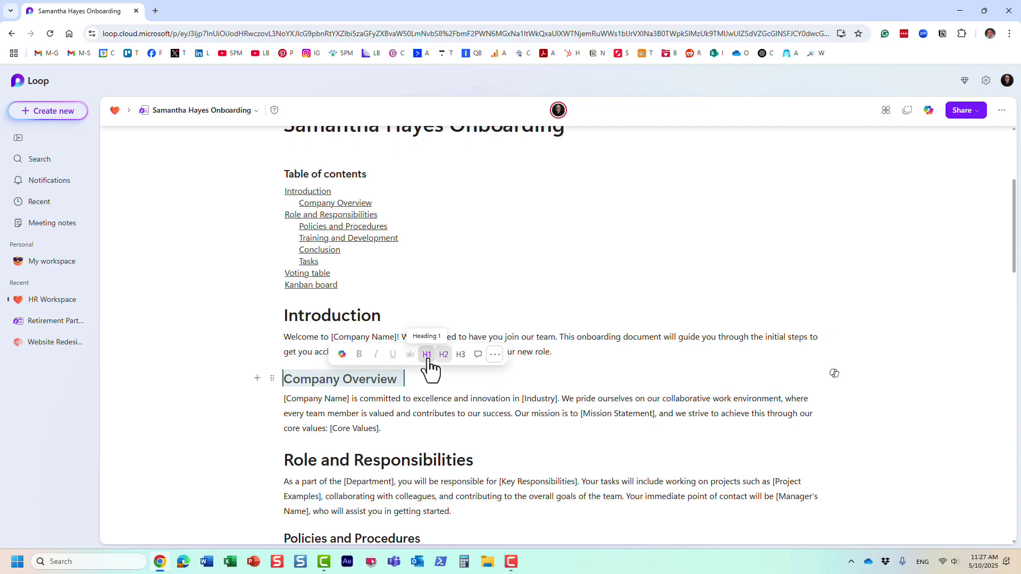
left_click(429, 363)
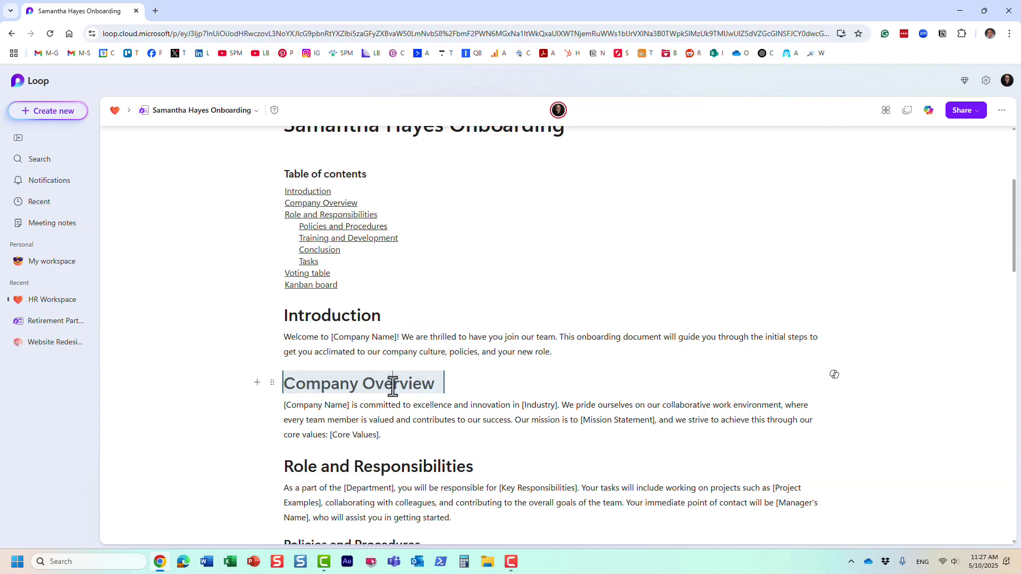
Indent the Company Overview heading one level with Increase indent from its context menu.
left_click_drag(435, 382, 283, 382)
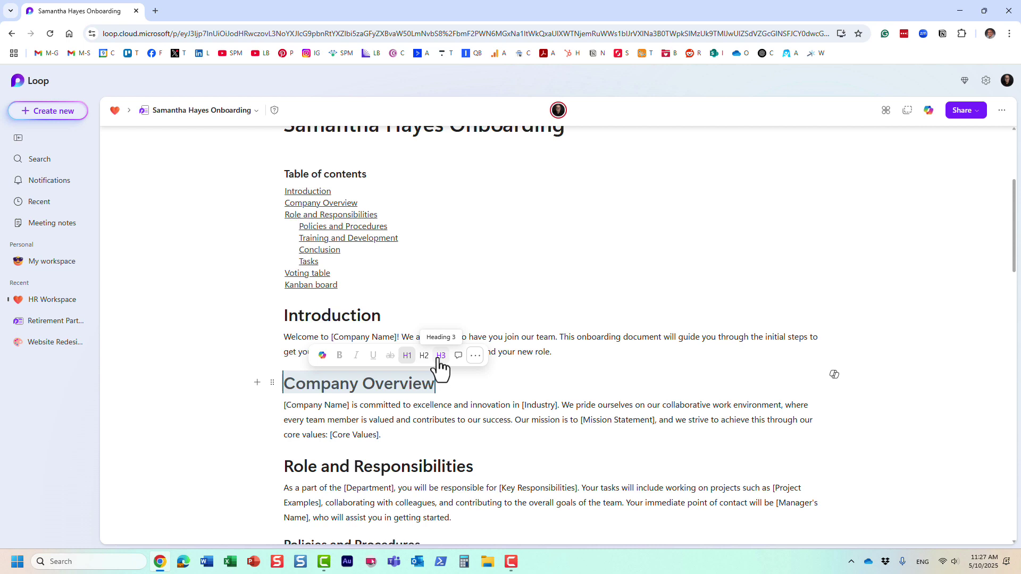
left_click(393, 391)
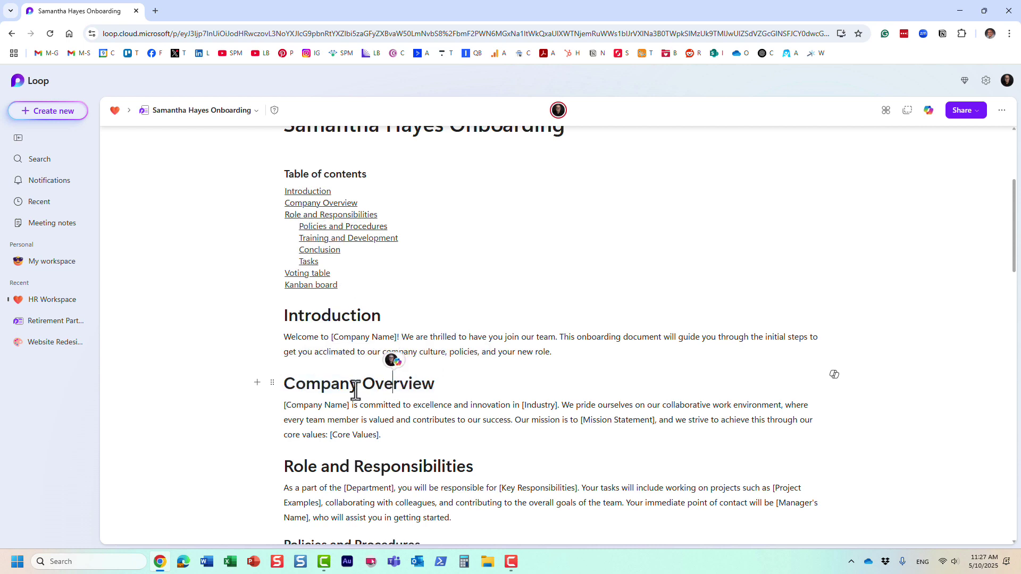
left_click(284, 385)
right_click(295, 385)
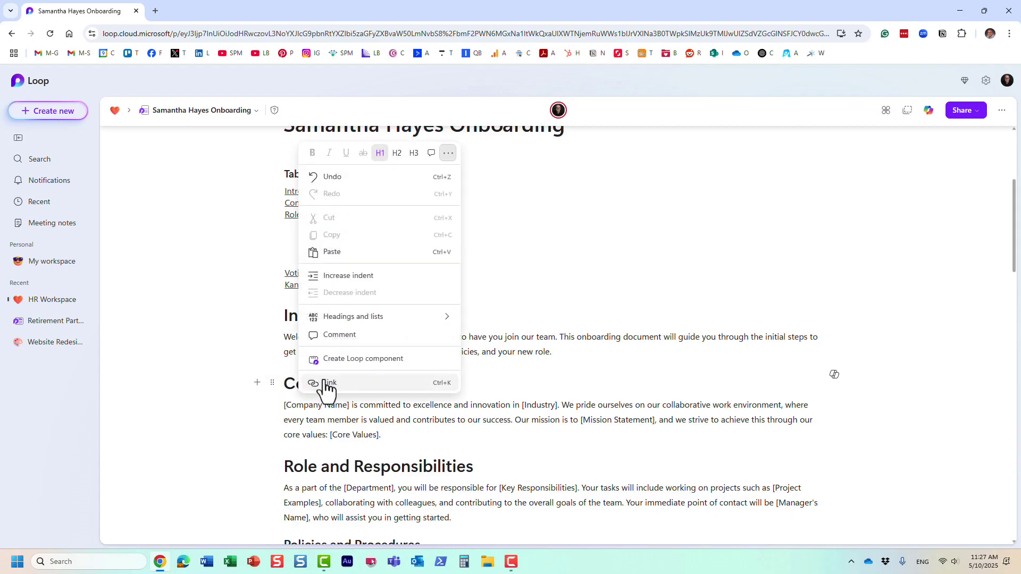
left_click(351, 276)
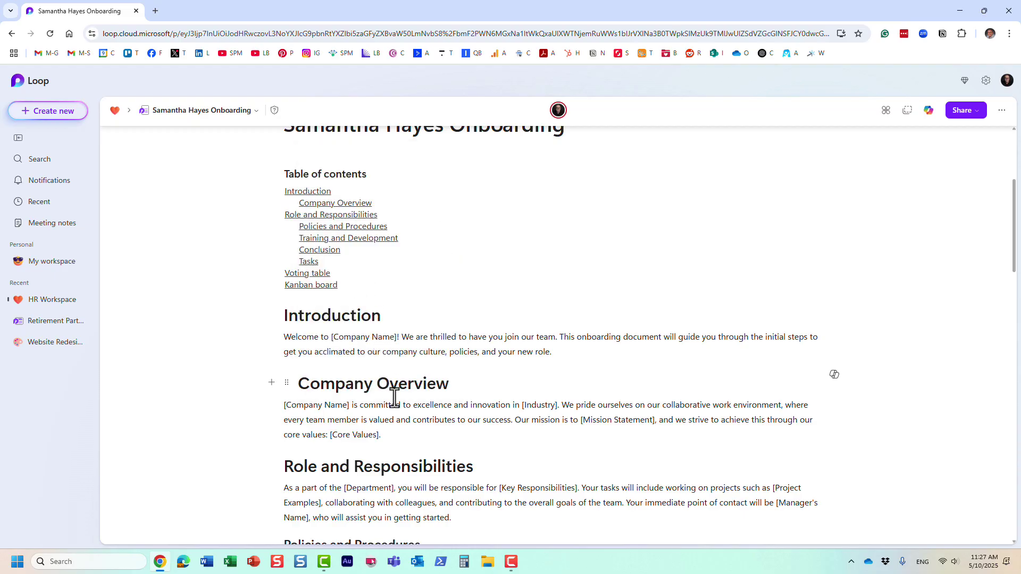
left_click(427, 384)
double_click(429, 384)
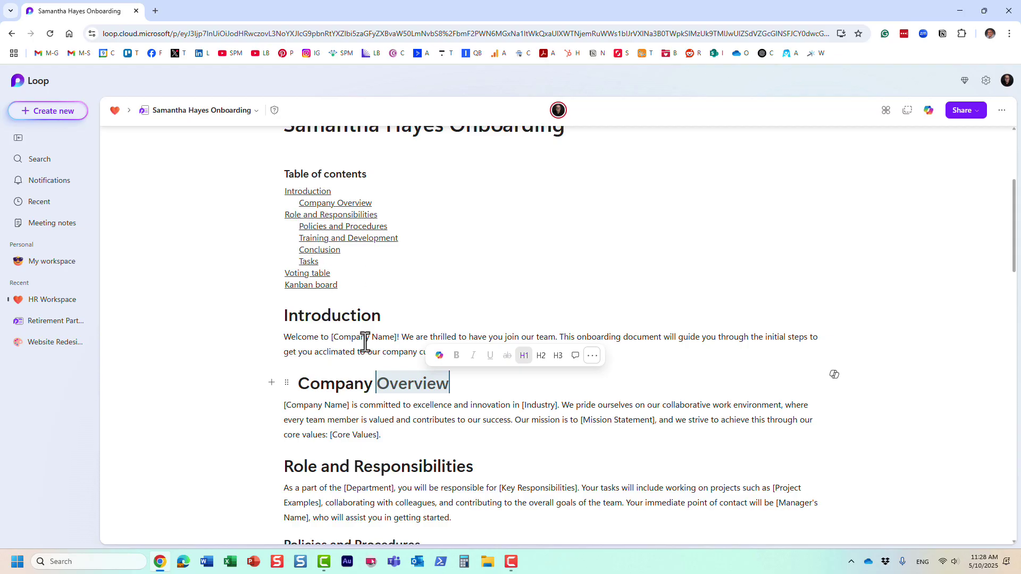
Indent the Role and Responsibilities heading two levels by applying Increase indent twice.
left_click(333, 319)
left_click(342, 387)
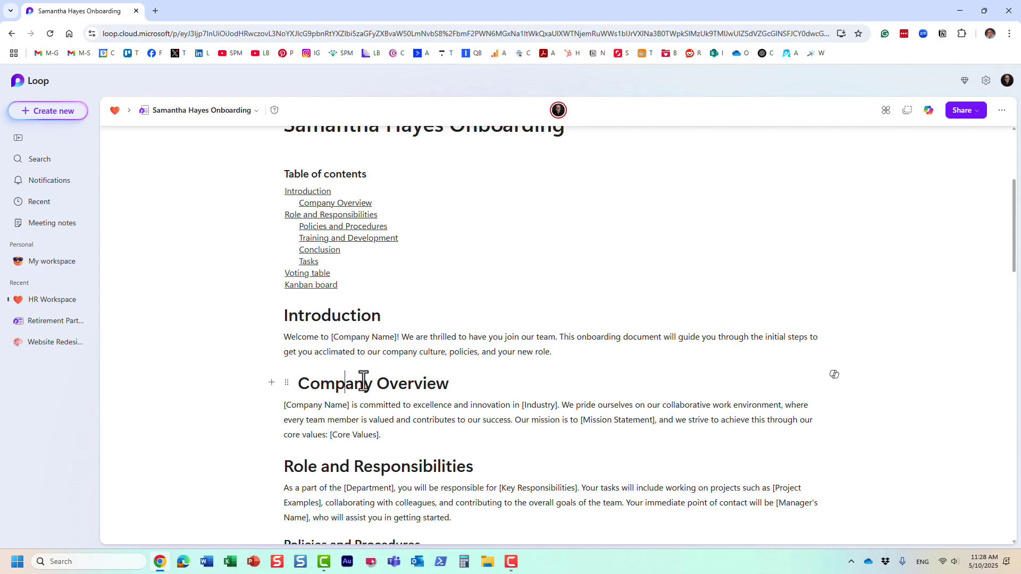
scroll(354, 435, "down", 1)
scroll(354, 435, "up", 1)
right_click(372, 466)
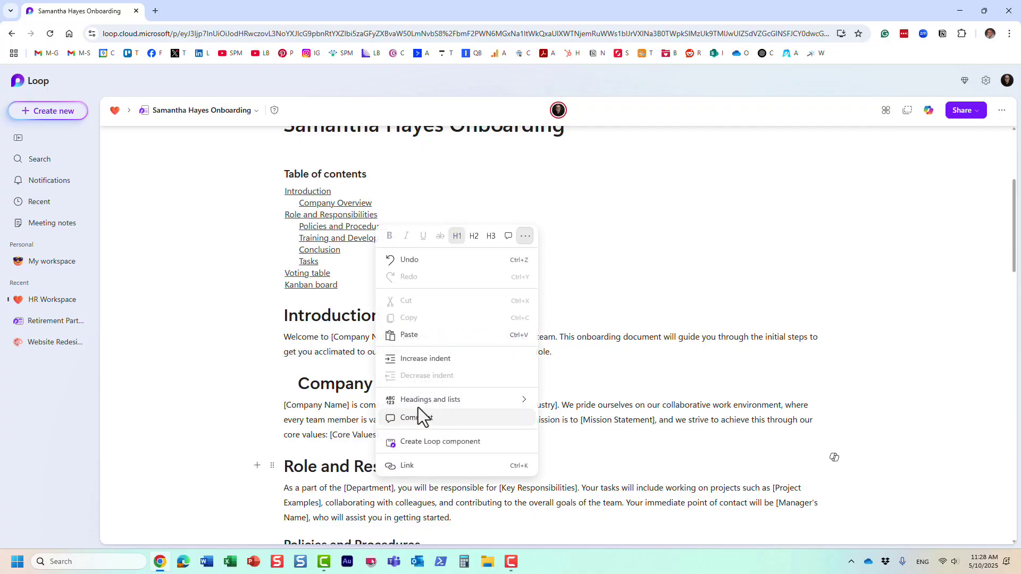
left_click(433, 361)
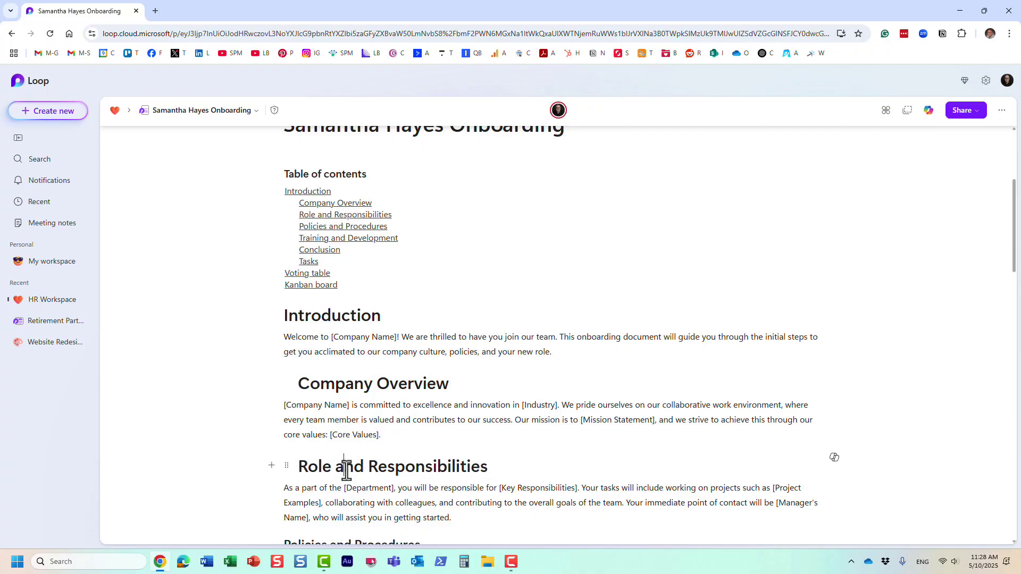
right_click(346, 470)
left_click(413, 368)
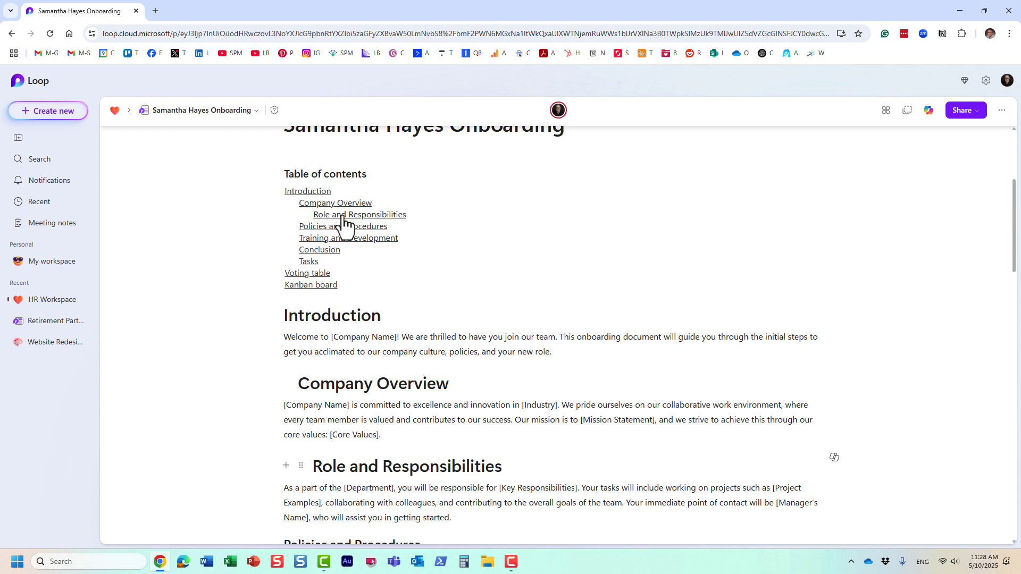
Expand the Conclusion section to reveal its welcome paragraph, then return to the page top.
scroll(348, 274, "down", 2)
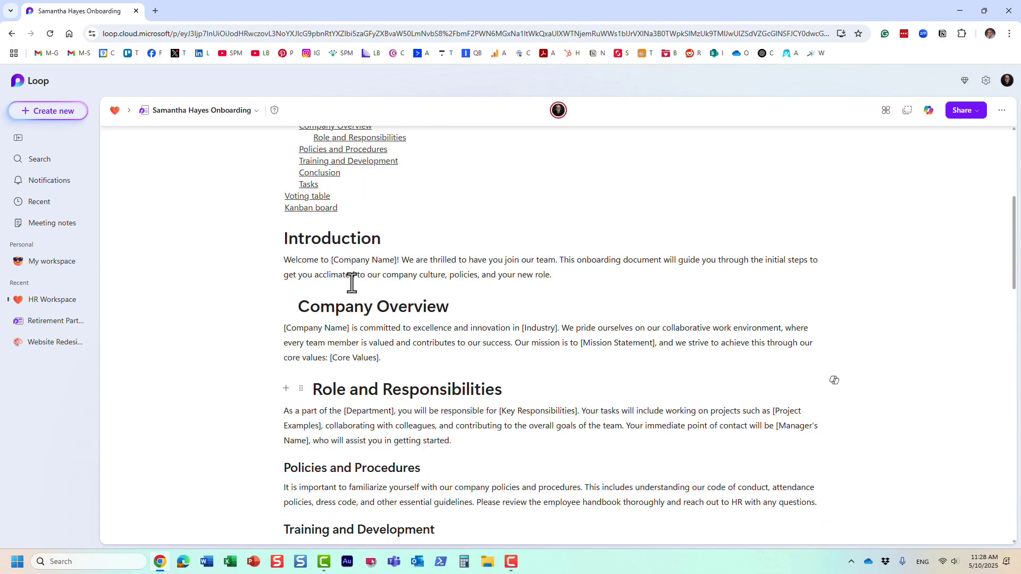
scroll(351, 283, "down", 5)
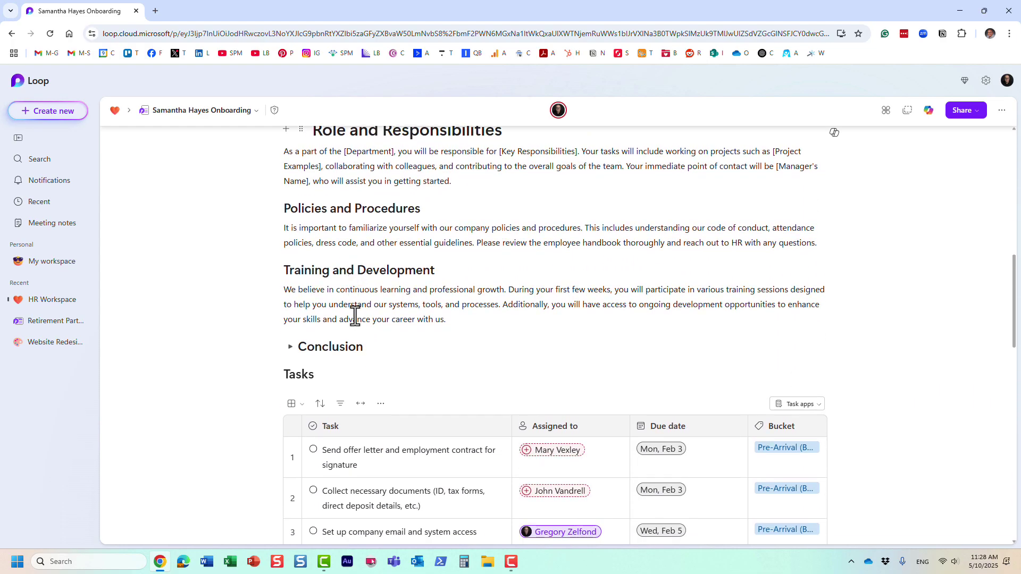
left_click(290, 348)
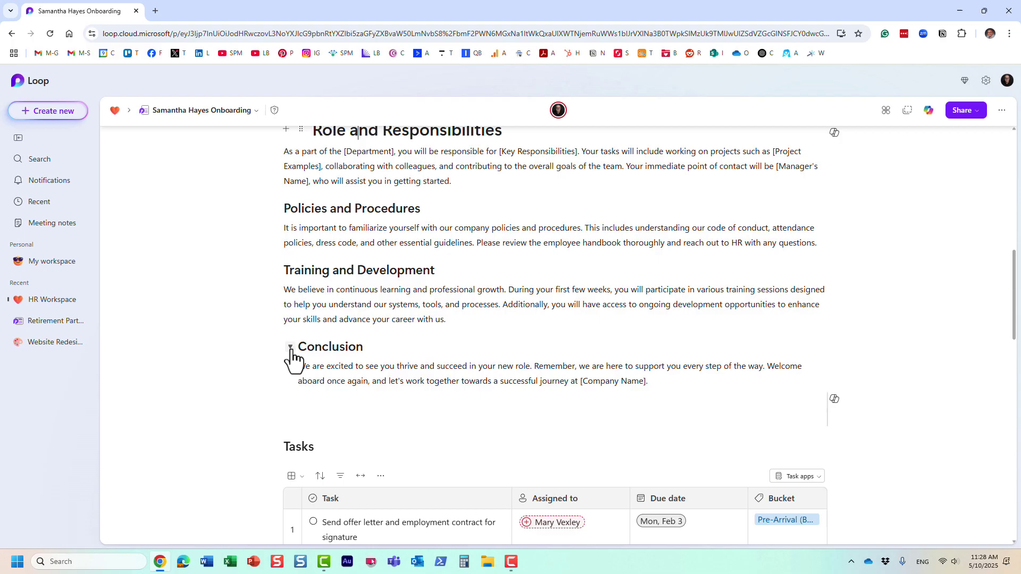
scroll(384, 319, "up", 7)
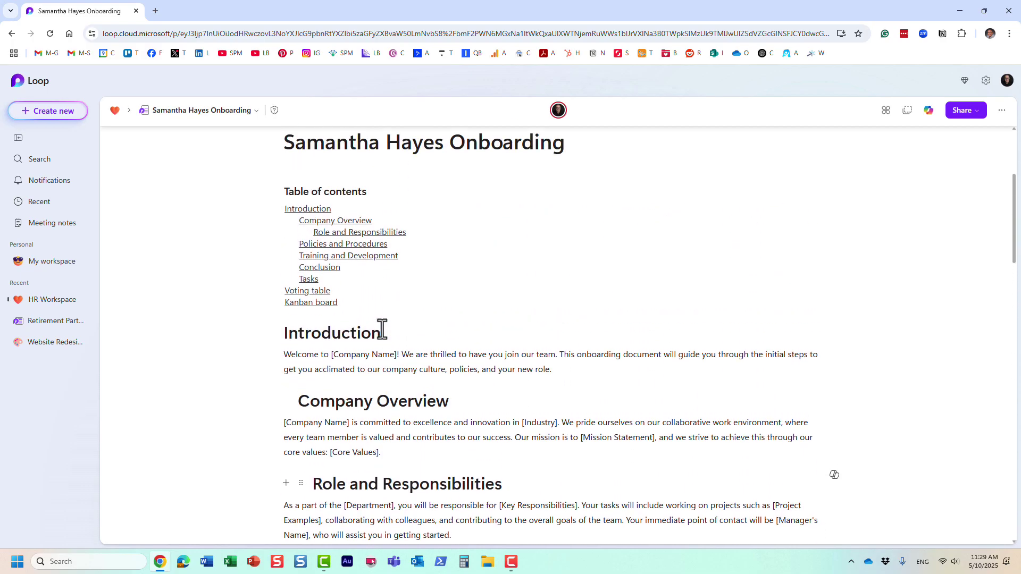
scroll(382, 327, "up", 2)
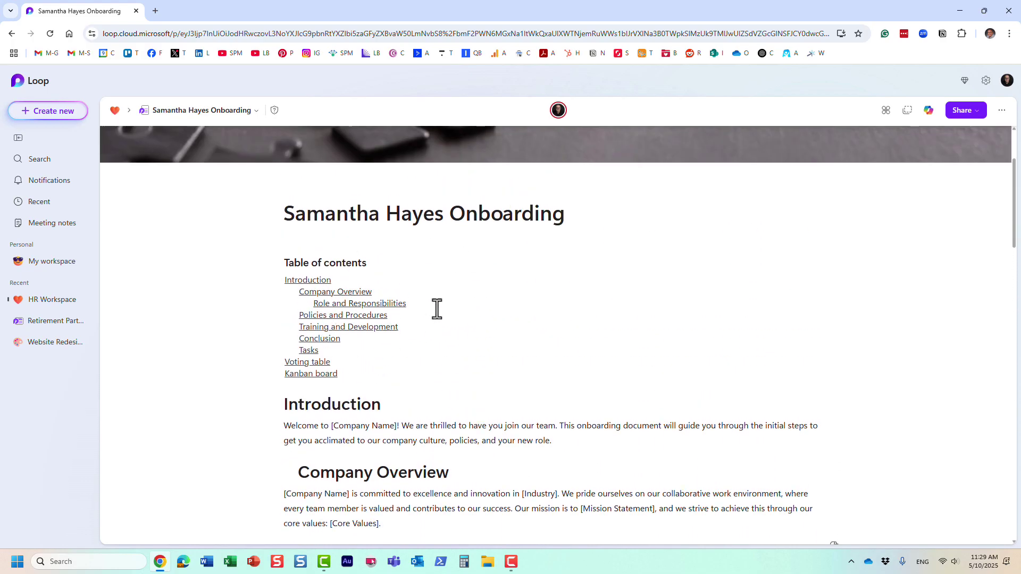